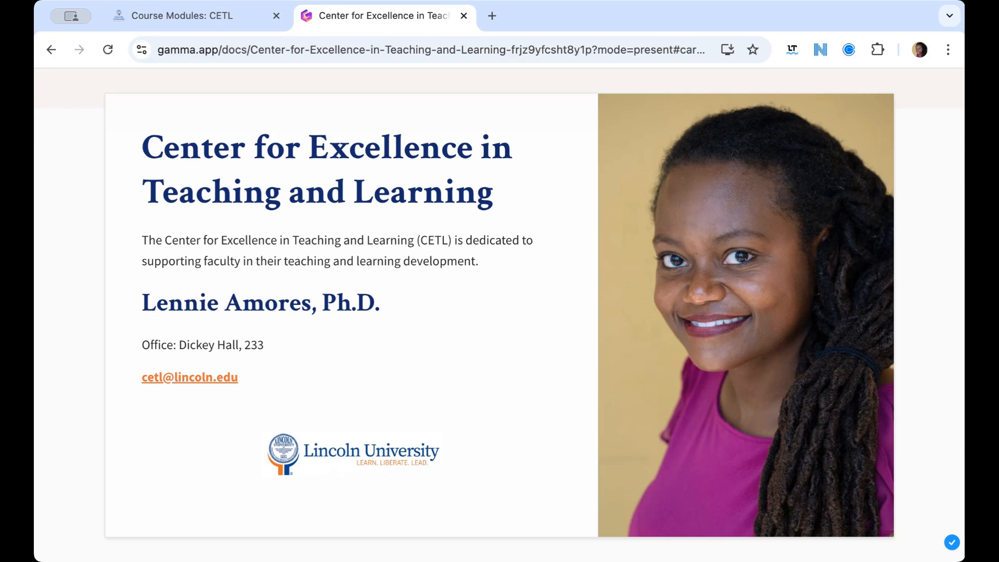
Switch to the course modules page and add a new module named "Module 2"
left_click(218, 18)
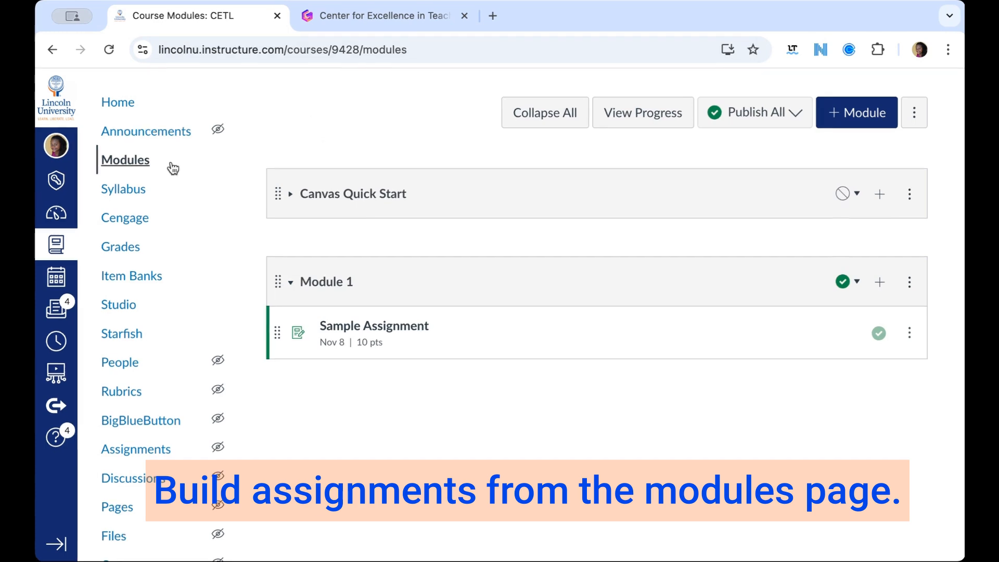
left_click(858, 114)
left_click(666, 194)
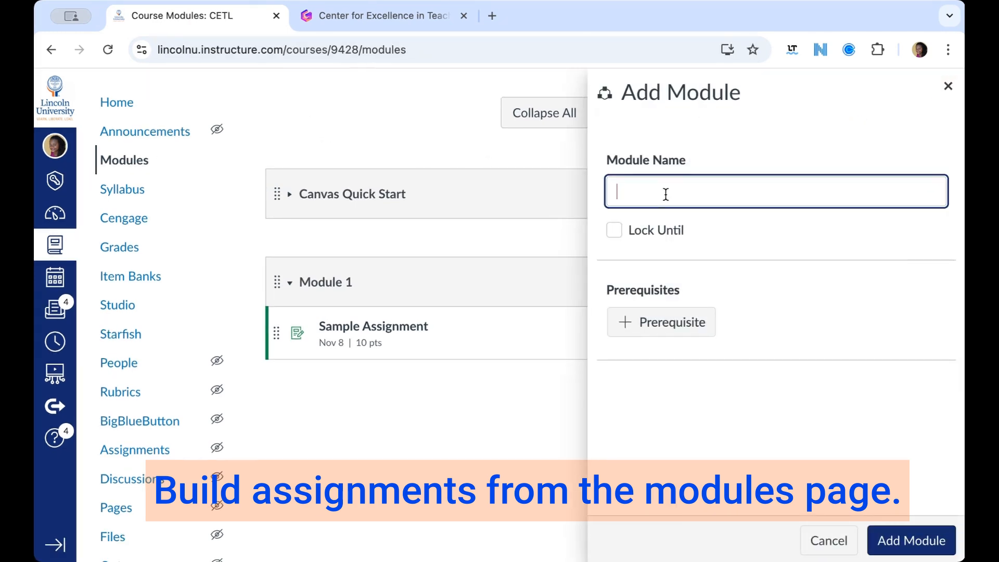
type("Module 2")
left_click(892, 534)
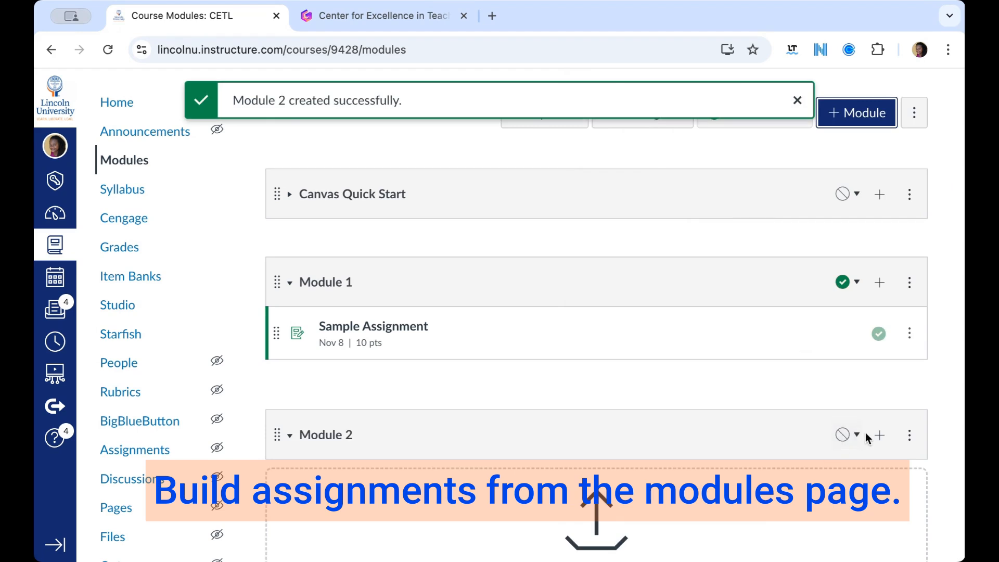
Create a new assignment named "Sample Assignment 2" as an item in Module 2
scroll(866, 432, "down", 3)
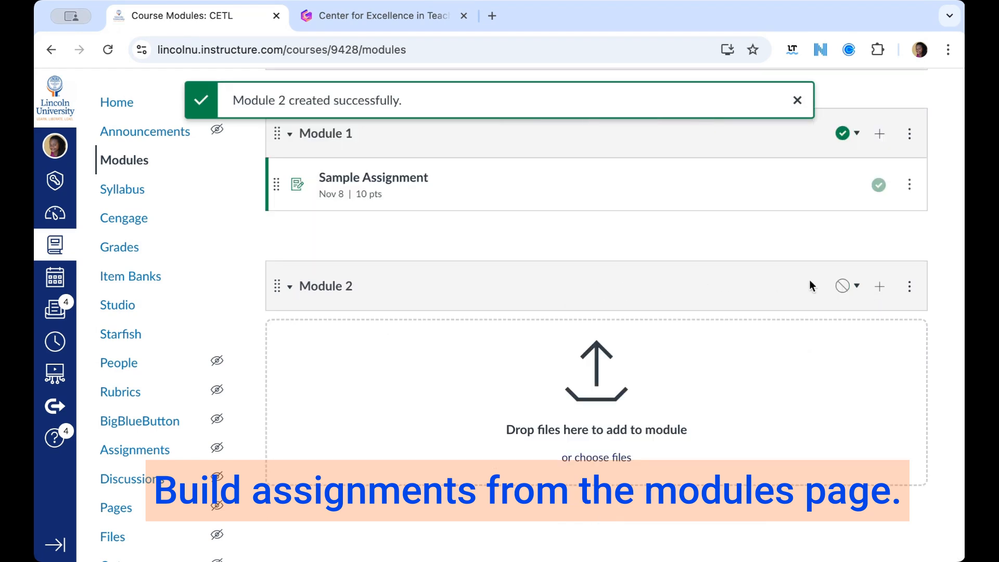
left_click(881, 288)
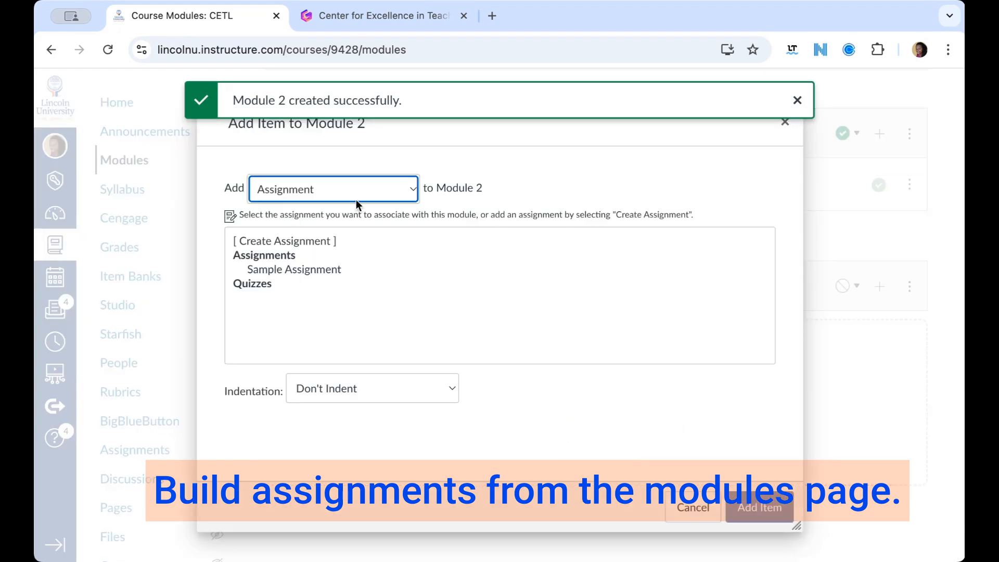
left_click(330, 191)
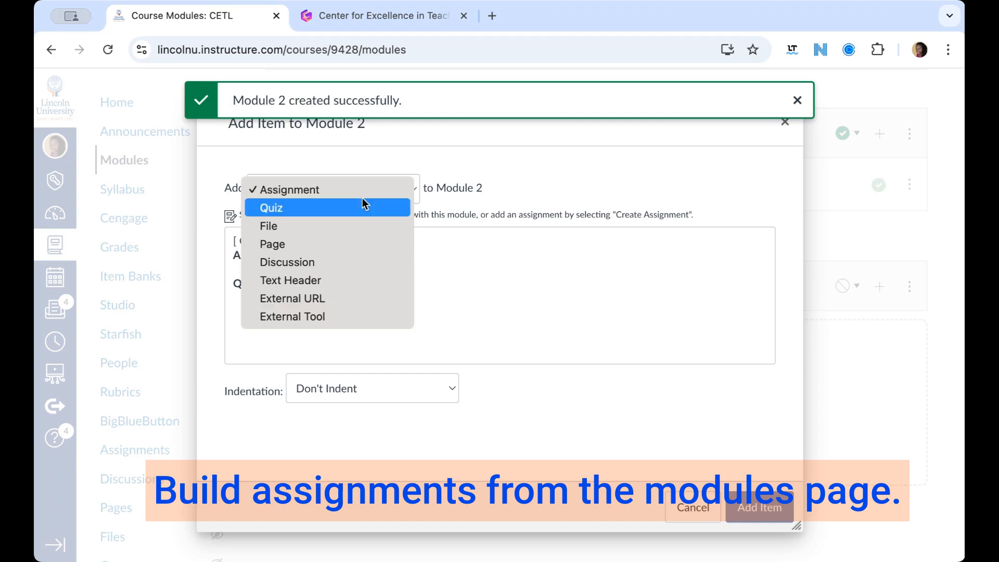
left_click(364, 191)
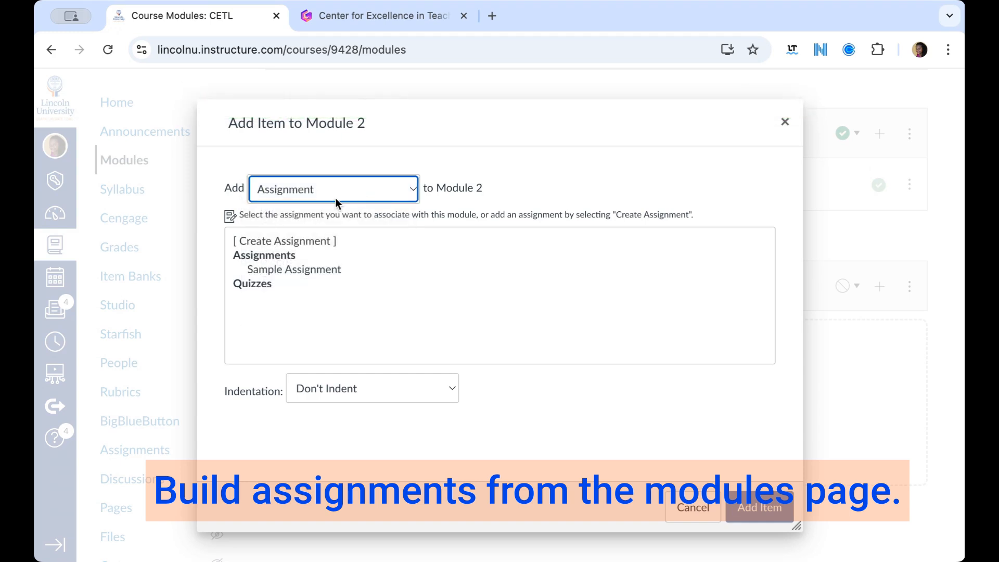
left_click(307, 242)
left_click(356, 385)
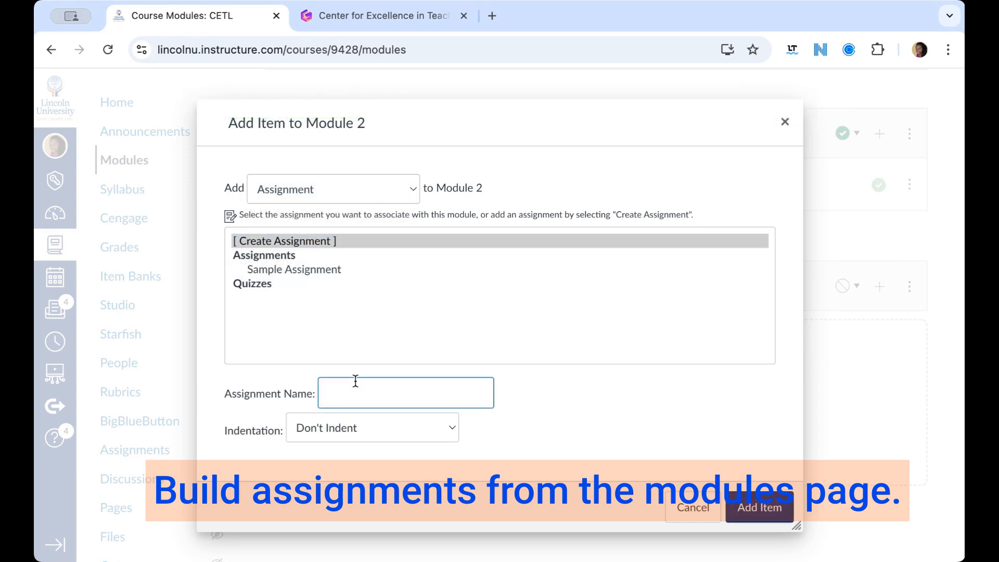
type("Sample Assignment 2")
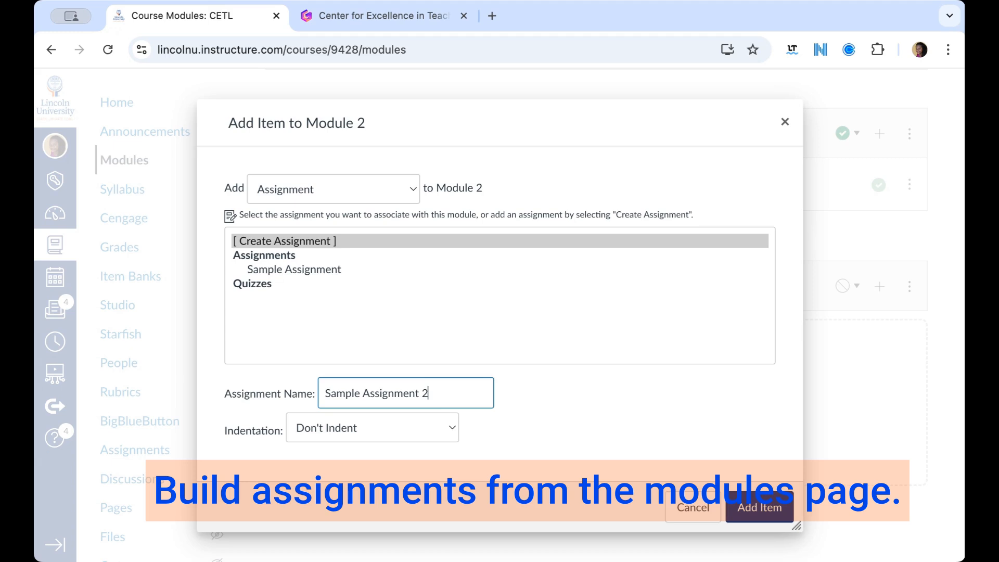
left_click(751, 505)
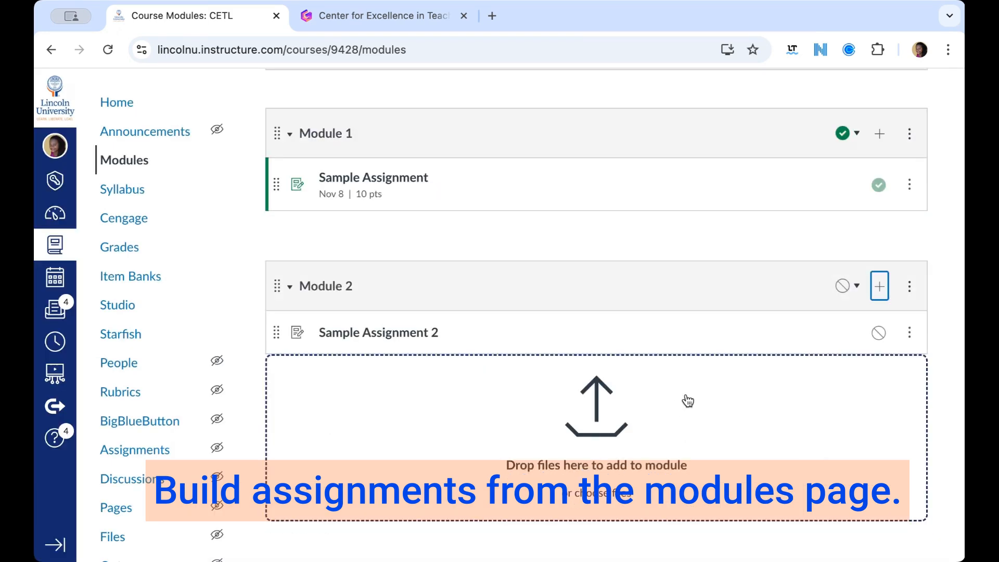
Edit Sample Assignment 2 and write its description: a line beginning "Alignment with a course" above a line reading "Instructions"
left_click(388, 339)
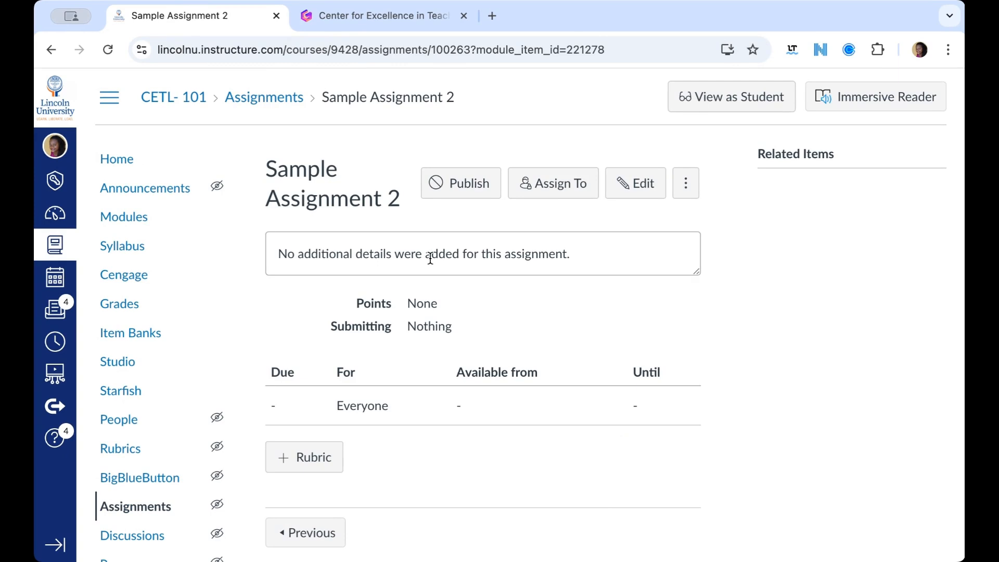
left_click(634, 185)
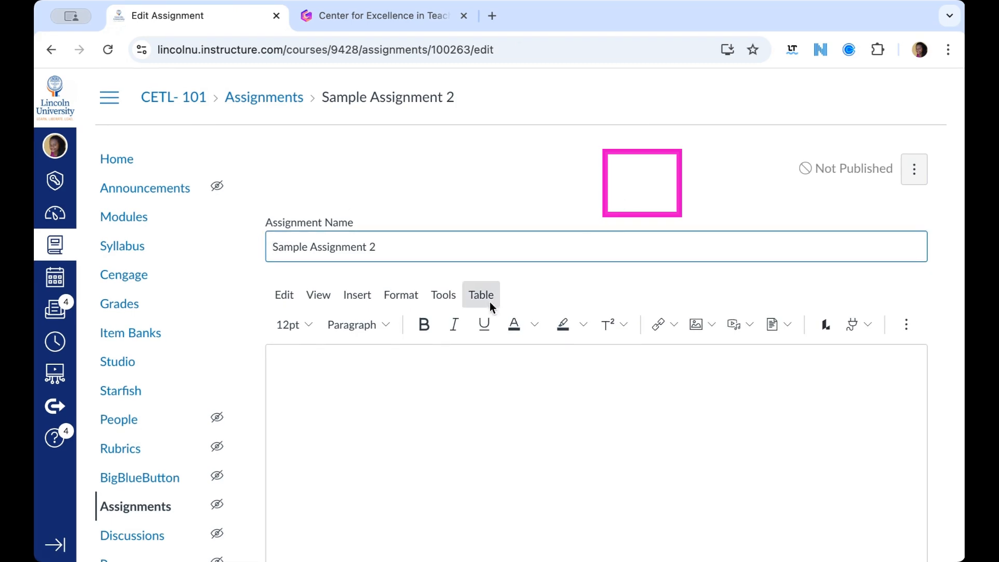
left_click(400, 384)
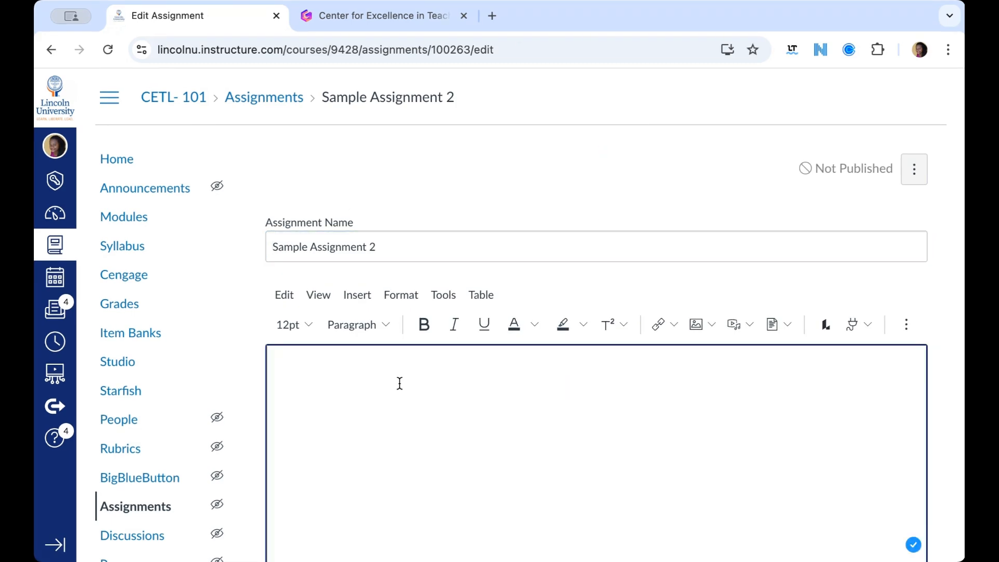
type("de")
key("BackSpace")
key("BackSpace")
type("D")
key("BackSpace")
type("Instructions")
left_click(274, 373)
key("Return")
type("Alignment wi")
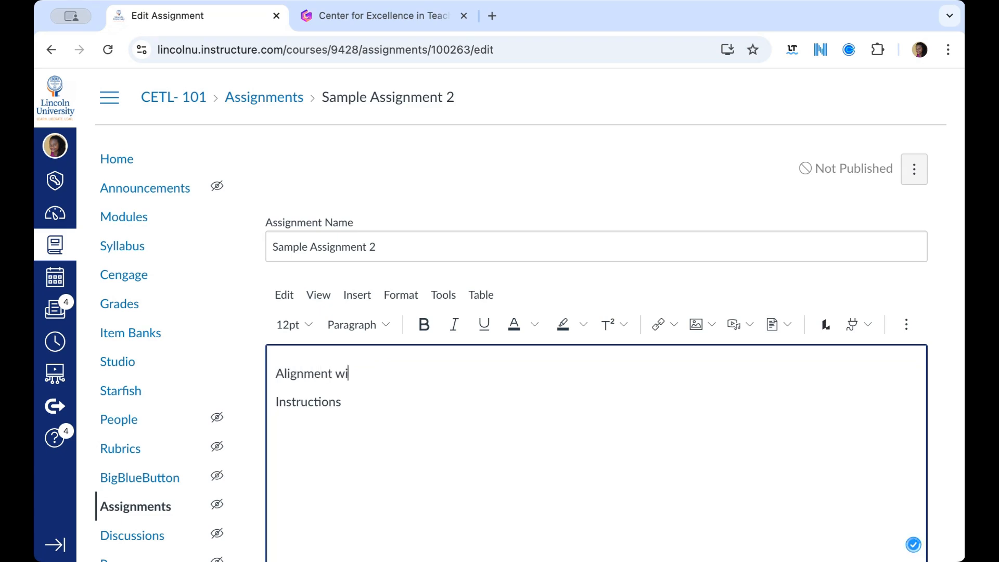
type("th a course lea")
Set the assignment's points to 10, keeping the Assignments group and the grade displayed as Points
scroll(283, 379, "down", 5)
left_click(410, 327)
type("10")
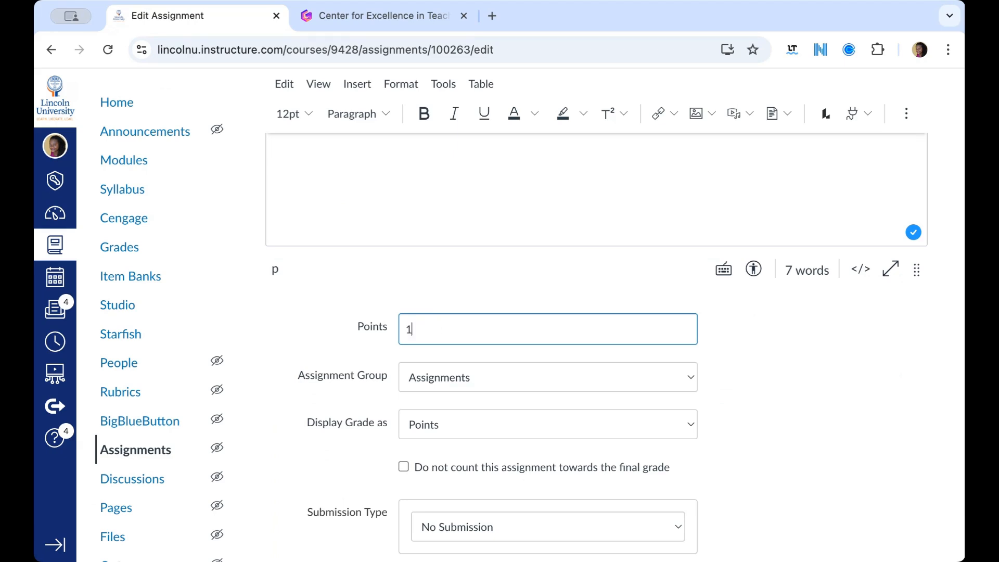
scroll(453, 291, "down", 2)
left_click(457, 257)
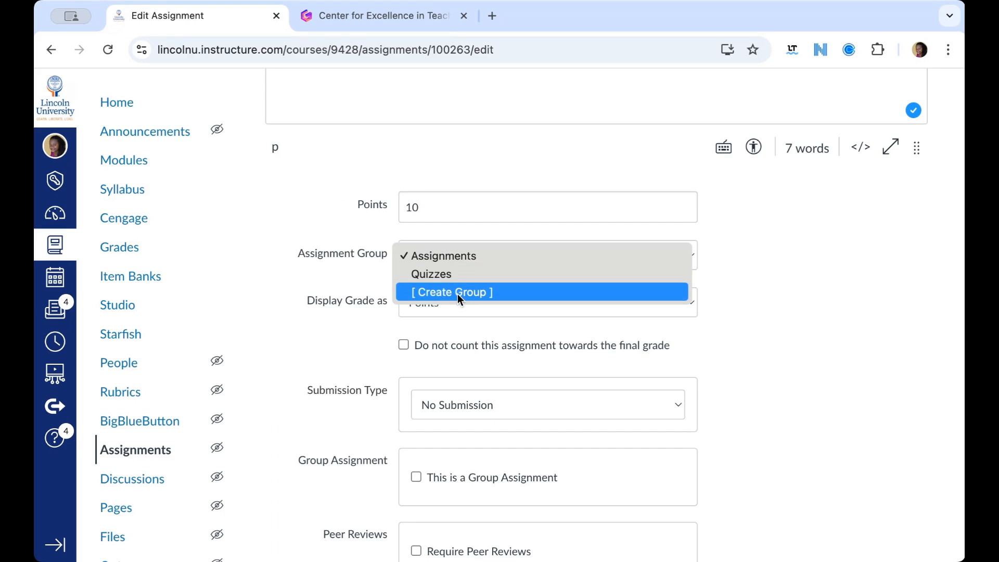
left_click(483, 335)
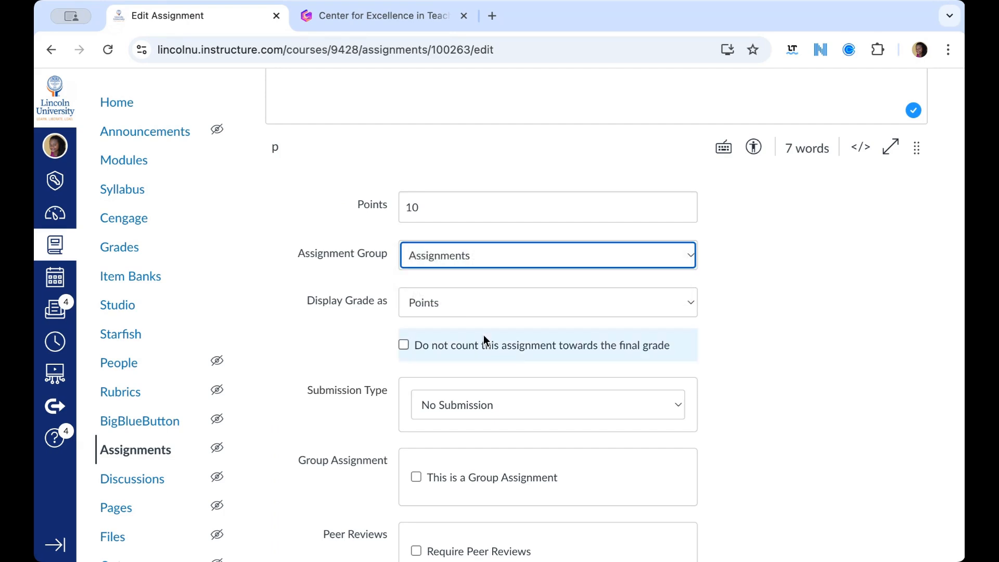
left_click(447, 304)
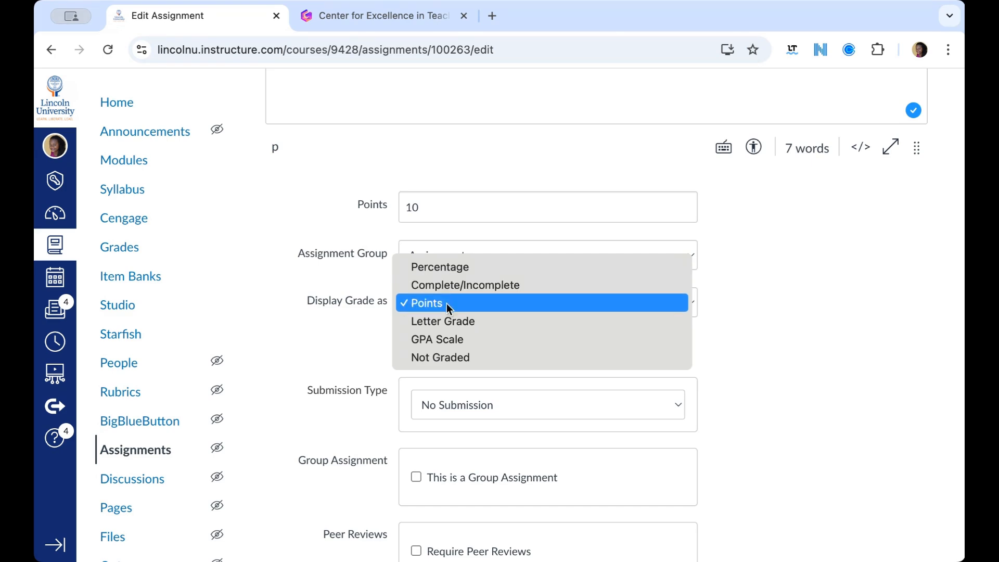
left_click(446, 304)
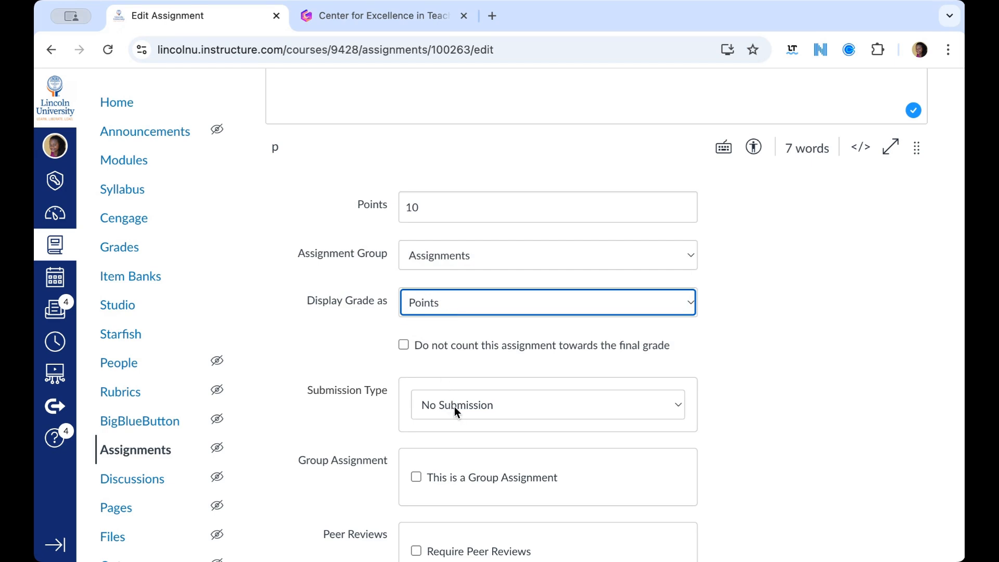
Set the submission type to Online and allow Text Entry and File Uploads without restricting file types
left_click(437, 404)
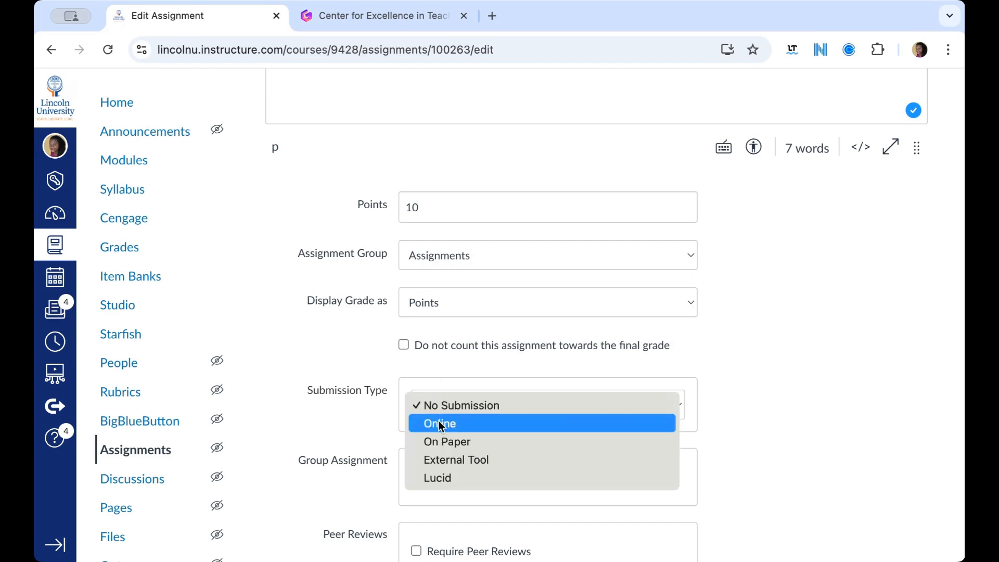
left_click(440, 424)
scroll(440, 425, "down", 3)
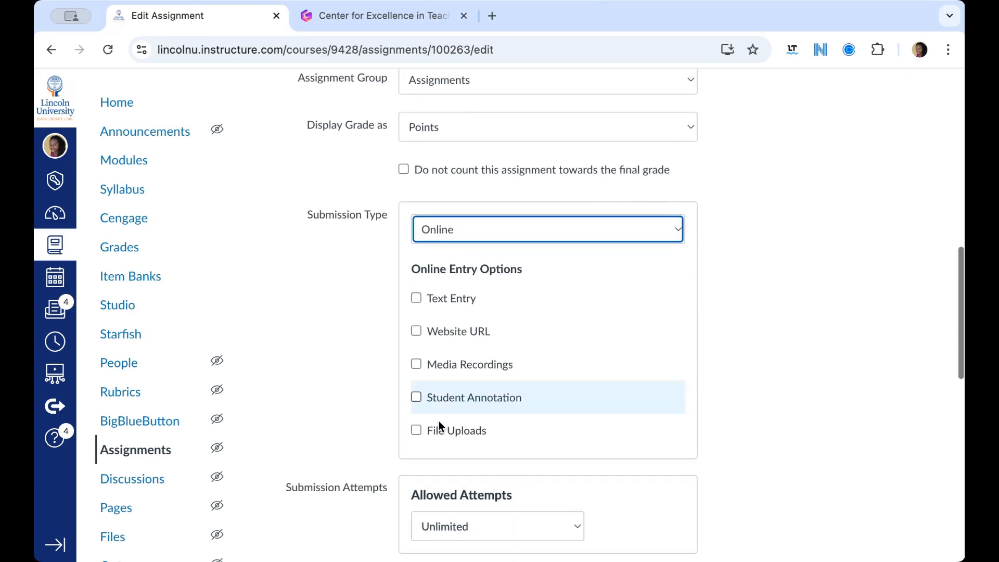
left_click(416, 300)
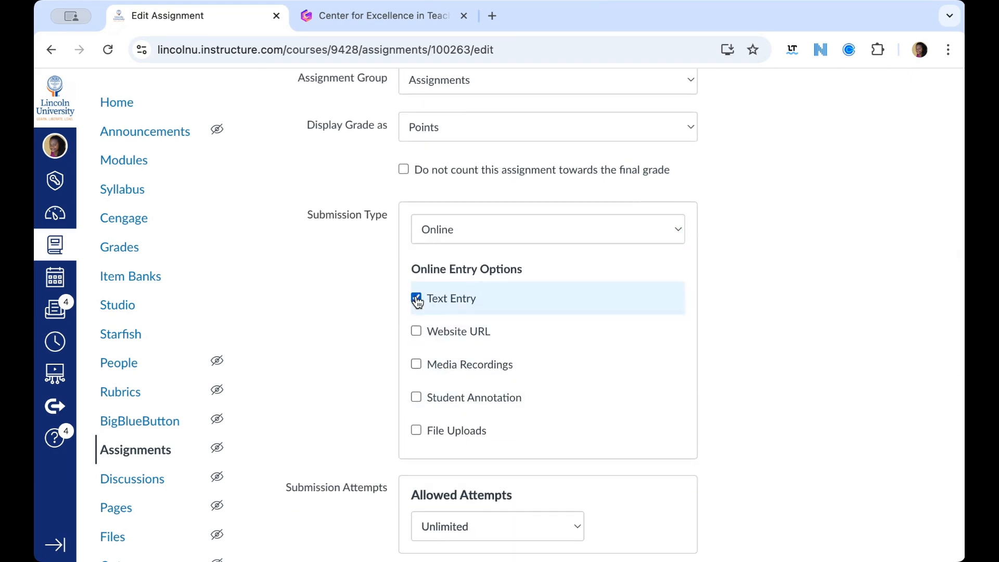
scroll(416, 297, "up", 8)
scroll(417, 295, "down", 8)
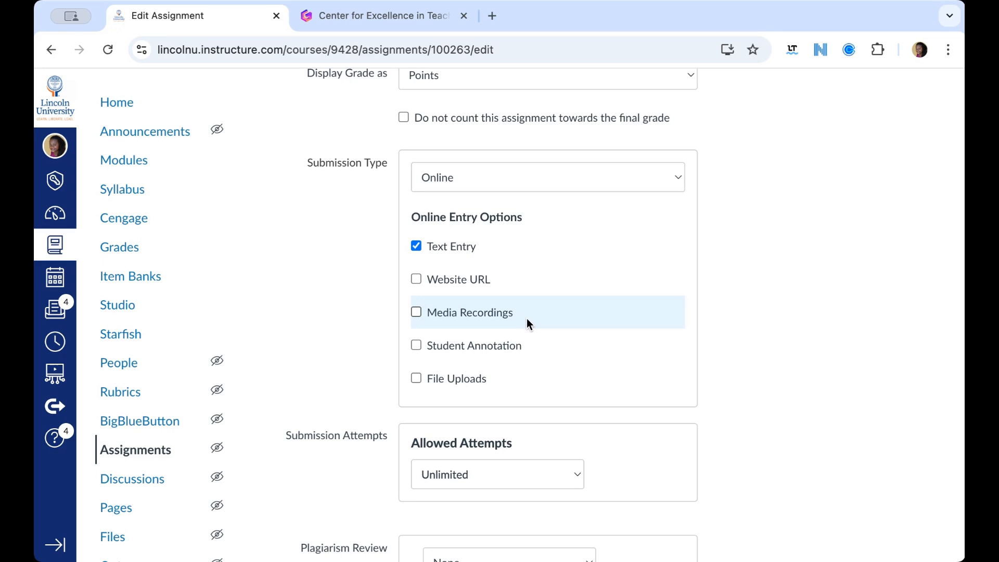
left_click(416, 379)
scroll(416, 385, "down", 2)
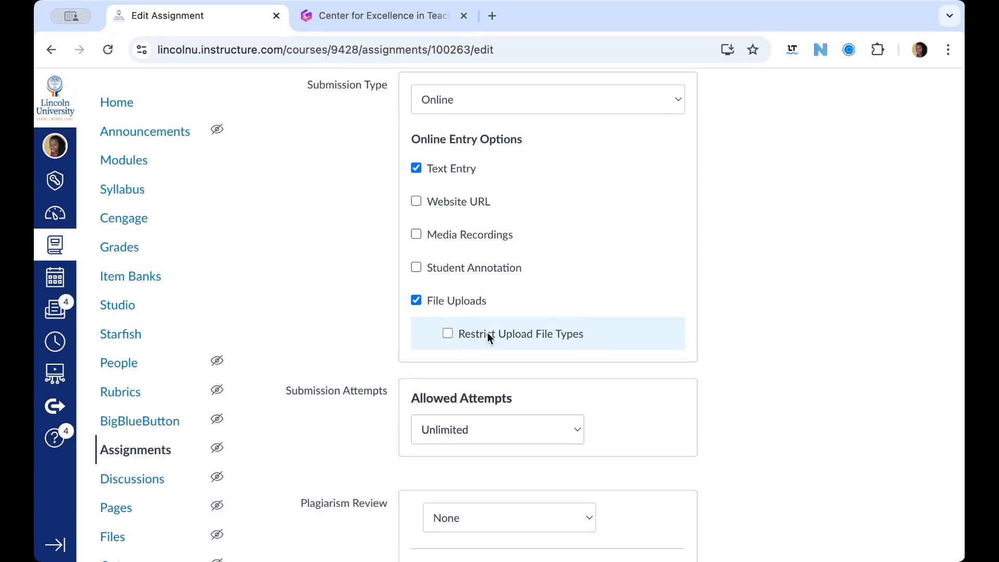
left_click(586, 328)
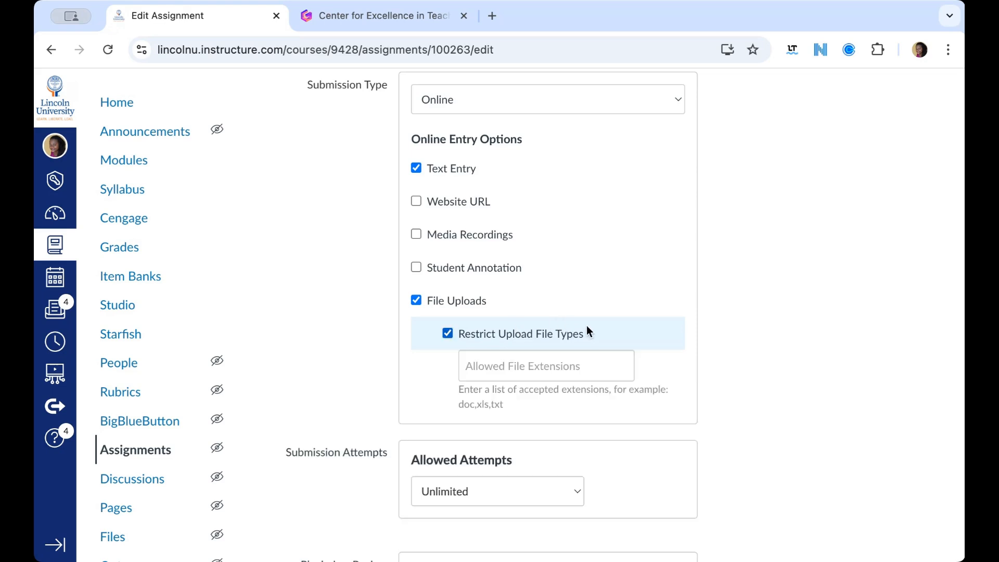
left_click(447, 336)
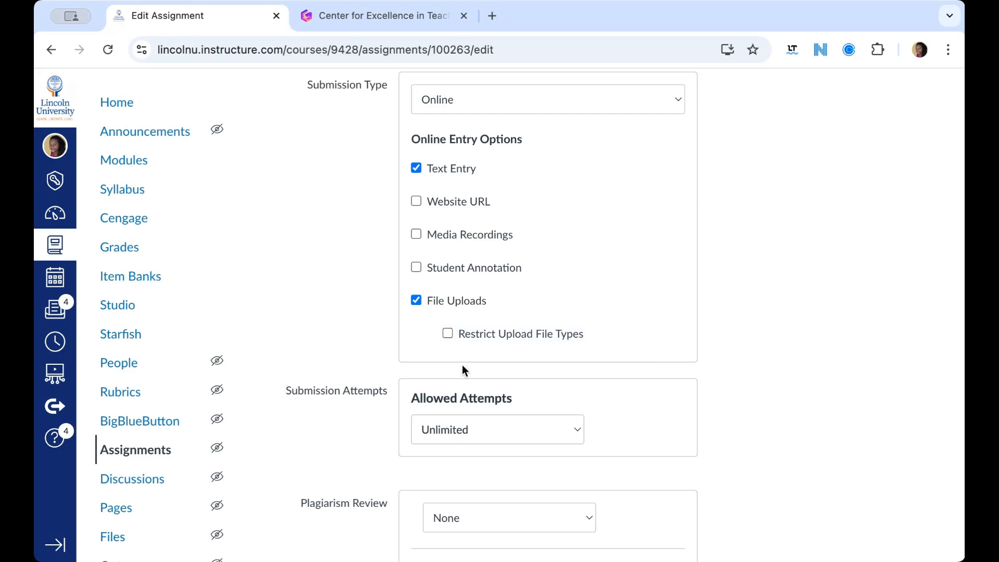
Set the plagiarism review to Turnitin and view the options for showing the report to students
scroll(469, 312, "down", 5)
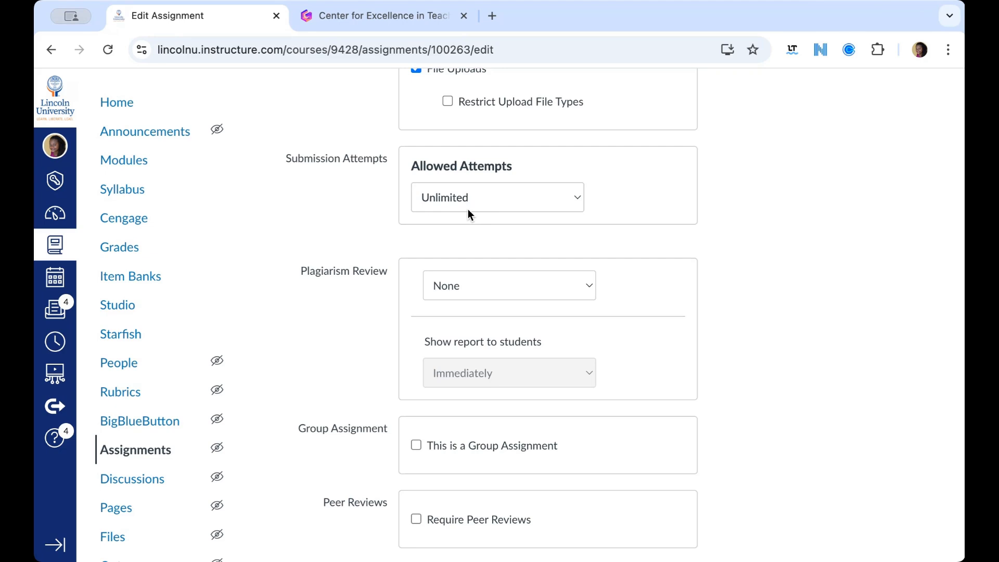
left_click(473, 291)
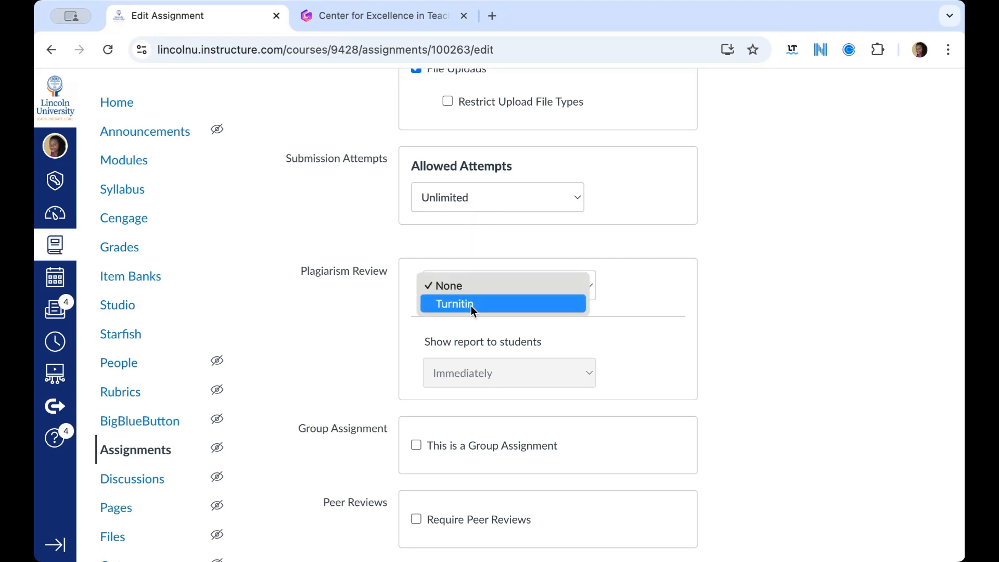
left_click(472, 305)
scroll(471, 309, "down", 4)
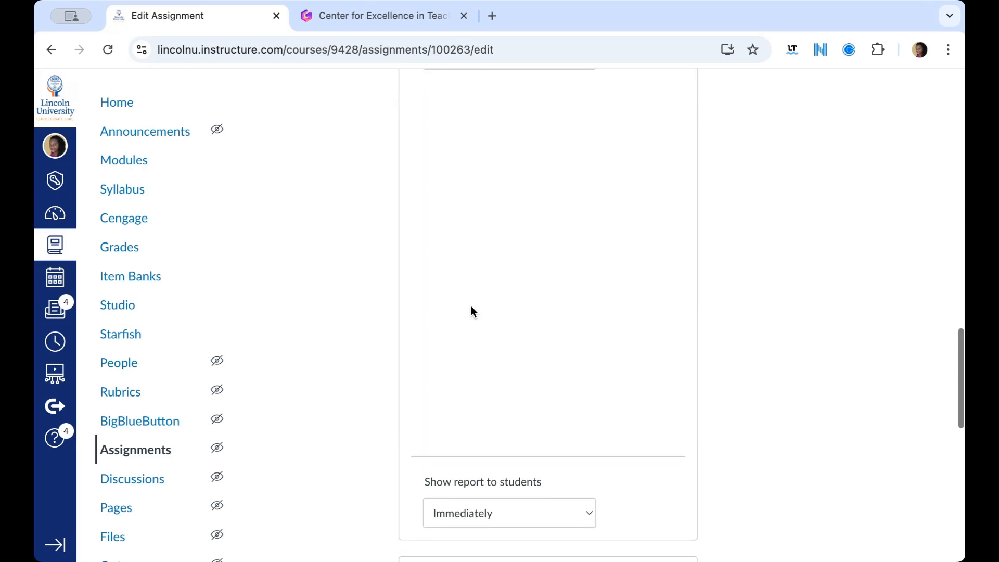
scroll(471, 308, "down", 5)
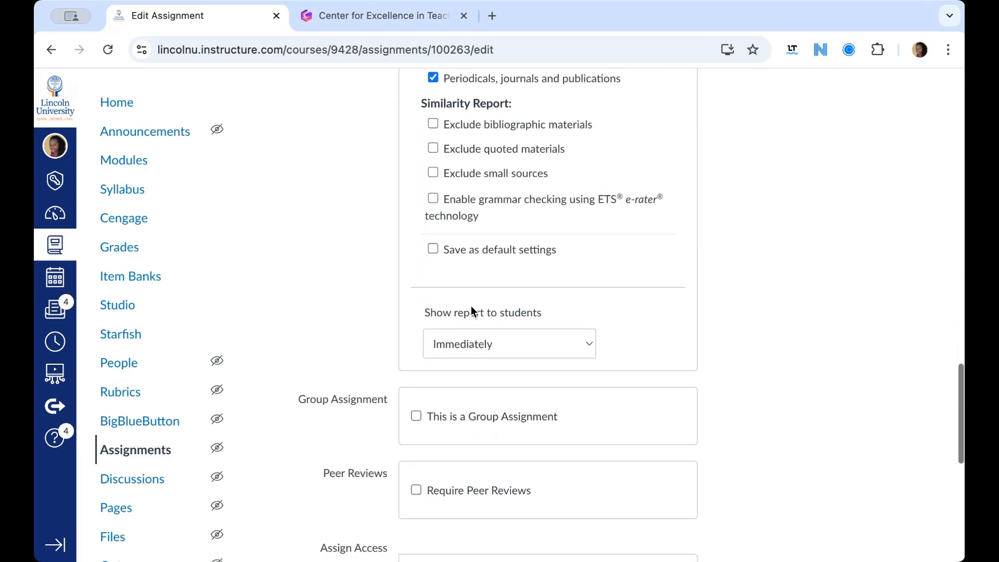
left_click(480, 344)
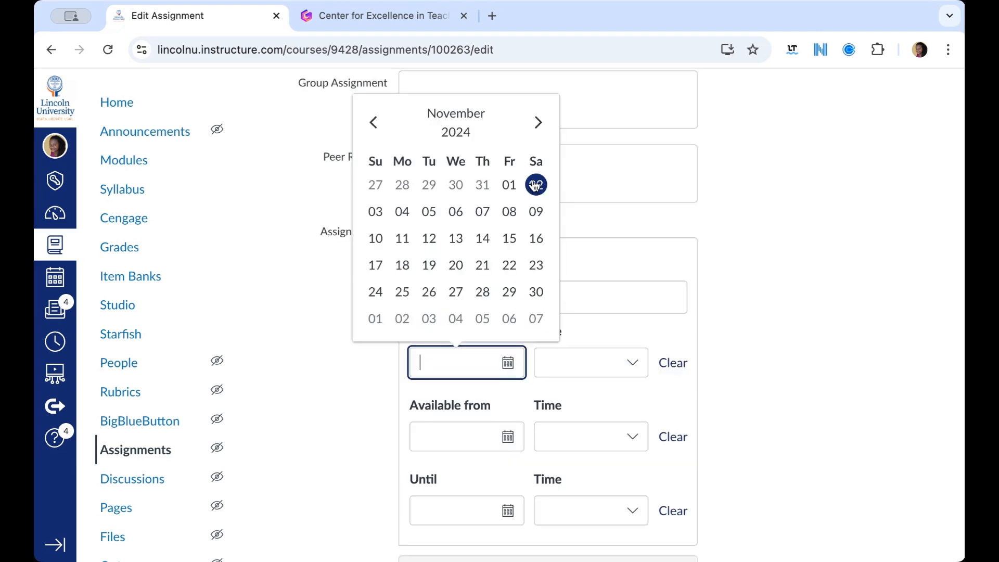
Set the due date for everyone to Nov 8, 2024, keeping the time at 11:59 PM
left_click(535, 186)
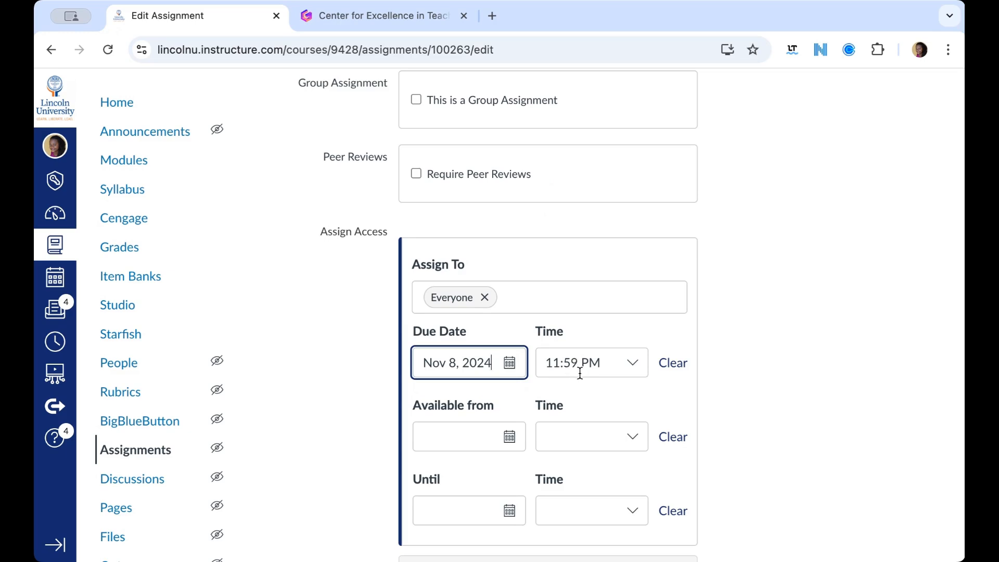
left_click(632, 363)
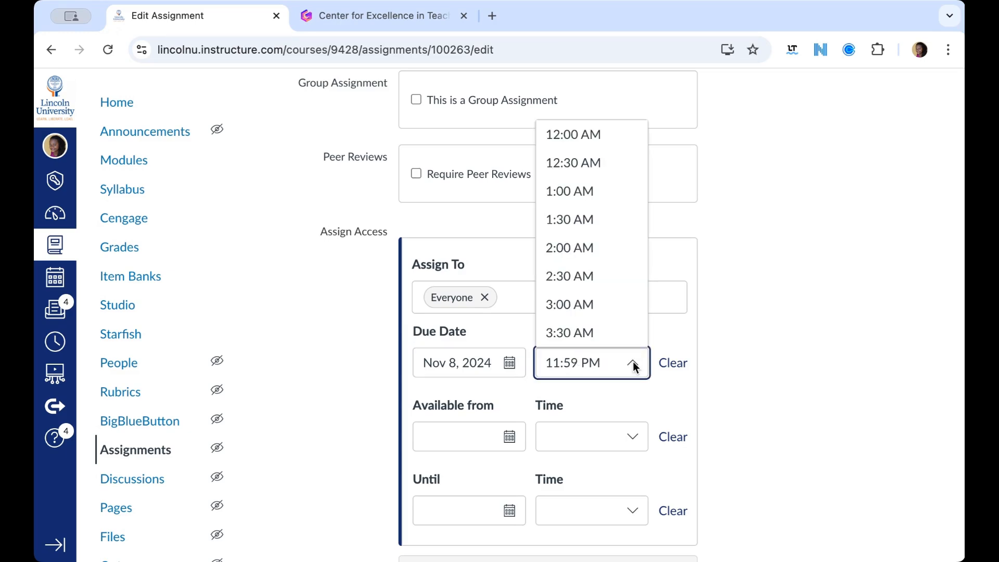
left_click(682, 392)
Set the assignment's Until date to Nov 11, 2024 at 11:59 PM, and save and publish the assignment
scroll(682, 392, "down", 3)
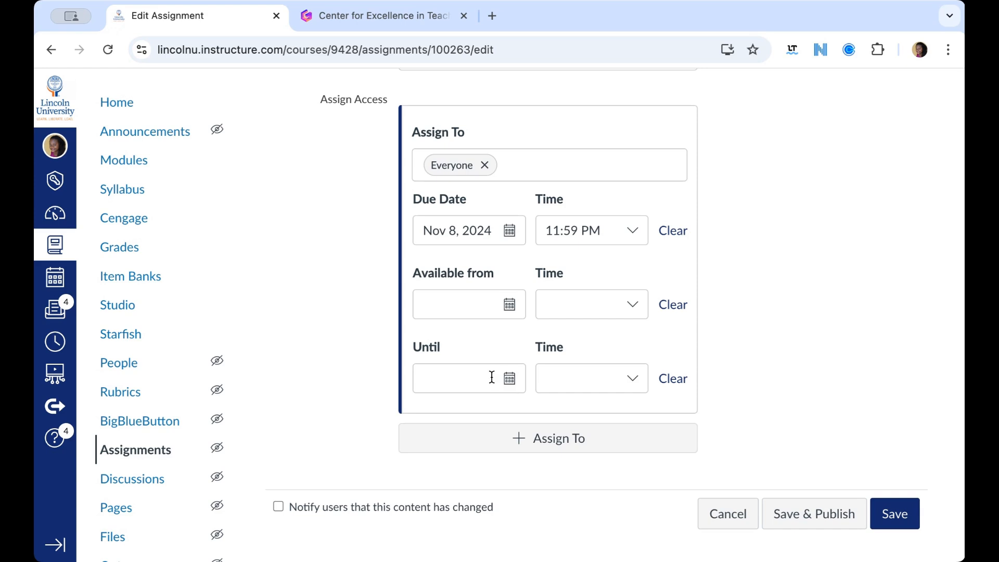
left_click(510, 380)
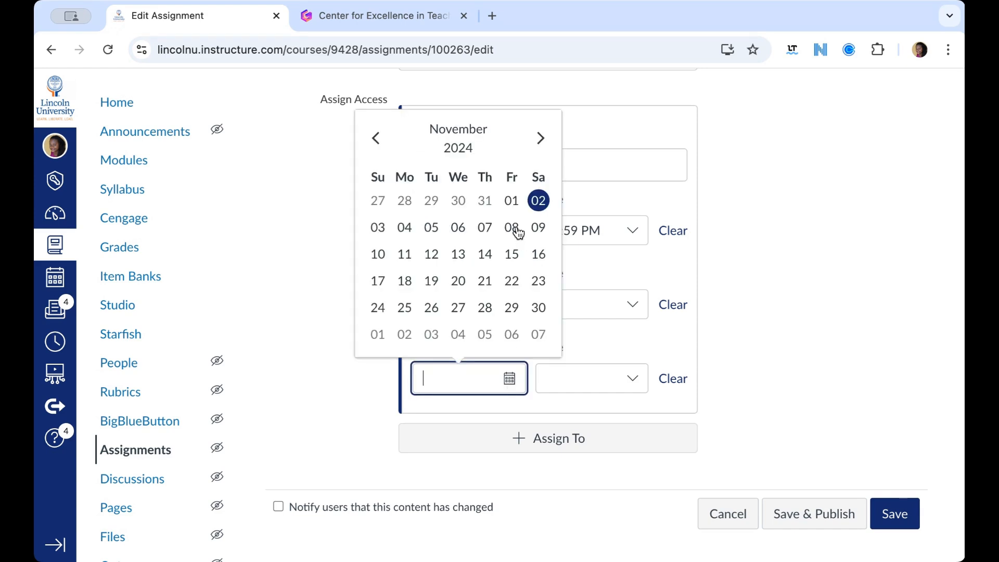
double_click(649, 270)
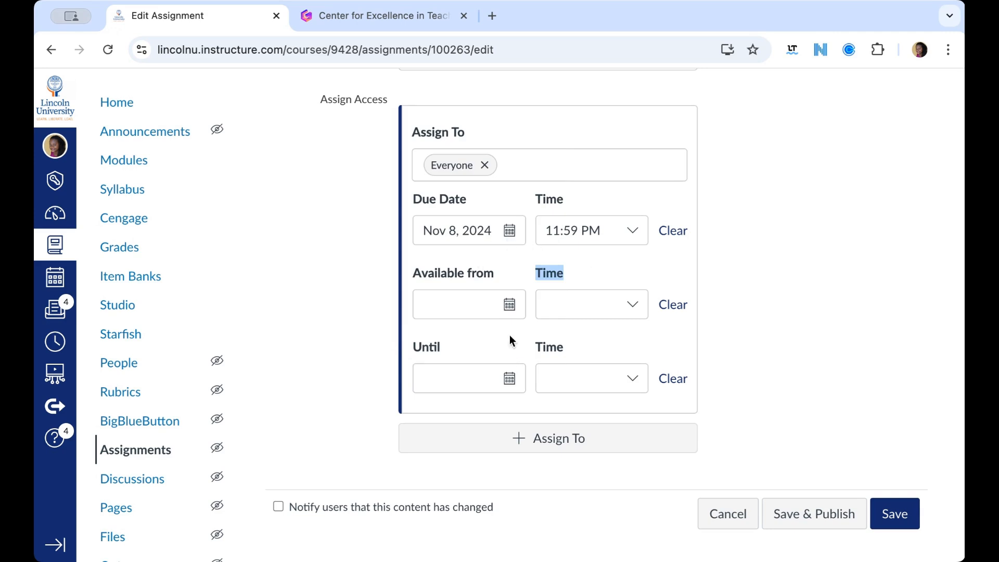
left_click(504, 380)
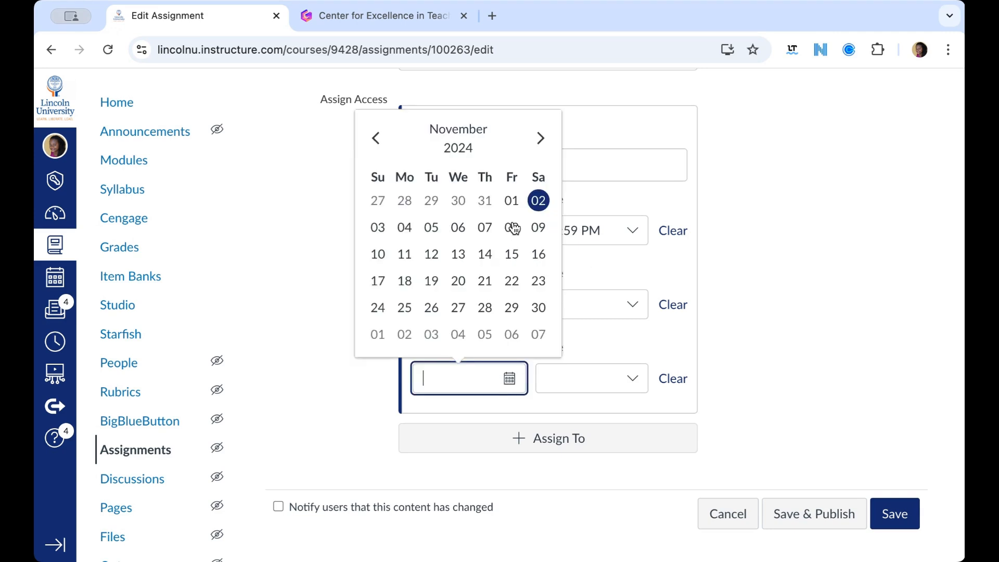
left_click(406, 254)
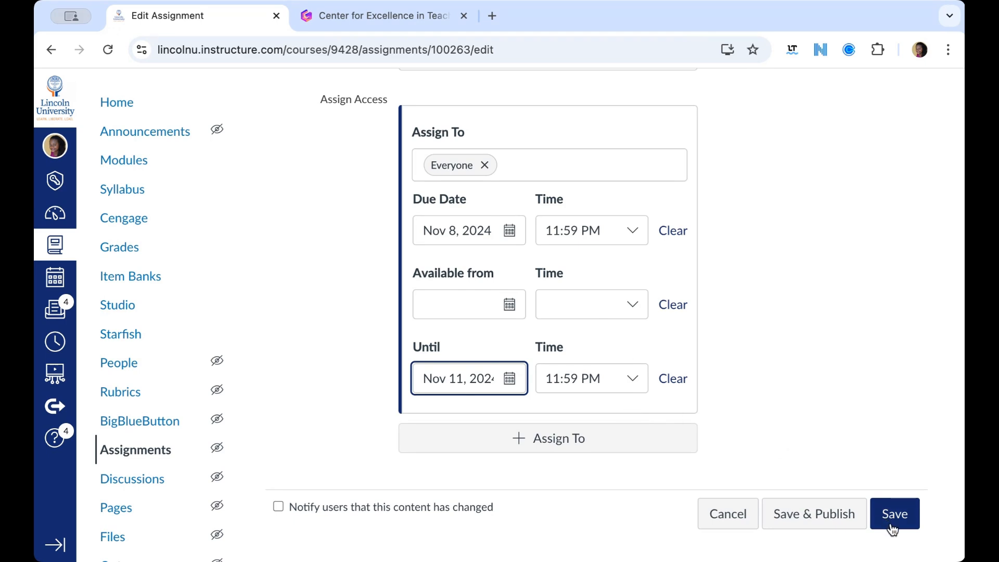
left_click(835, 520)
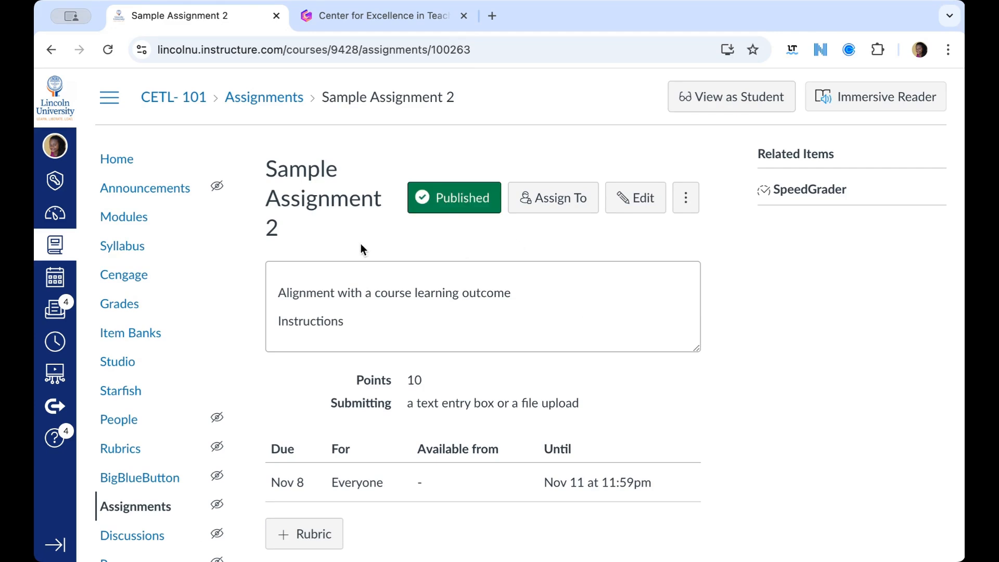
Go to the course's modules and publish Module 2 together with all its items
left_click(138, 219)
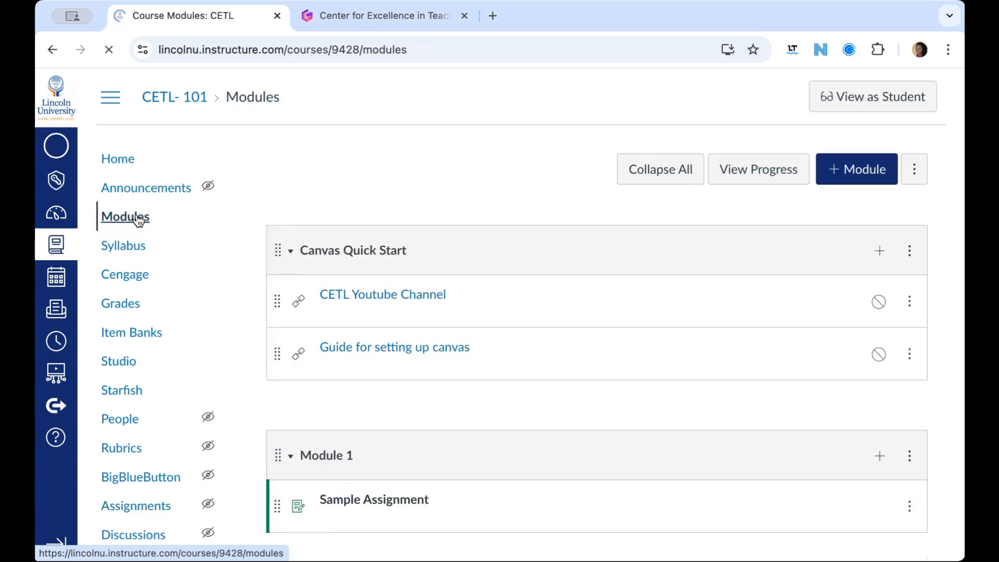
scroll(507, 337, "down", 1)
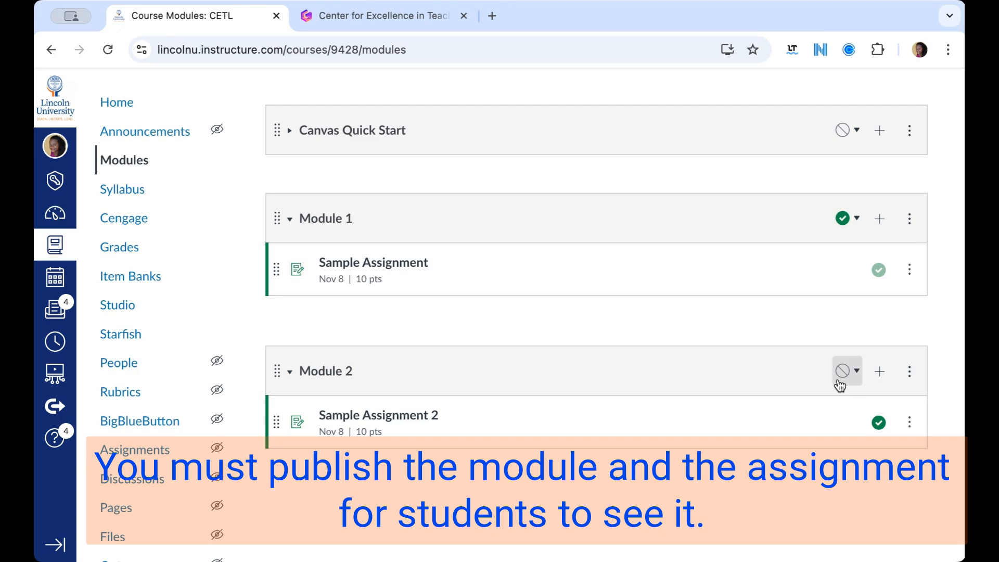
left_click(844, 378)
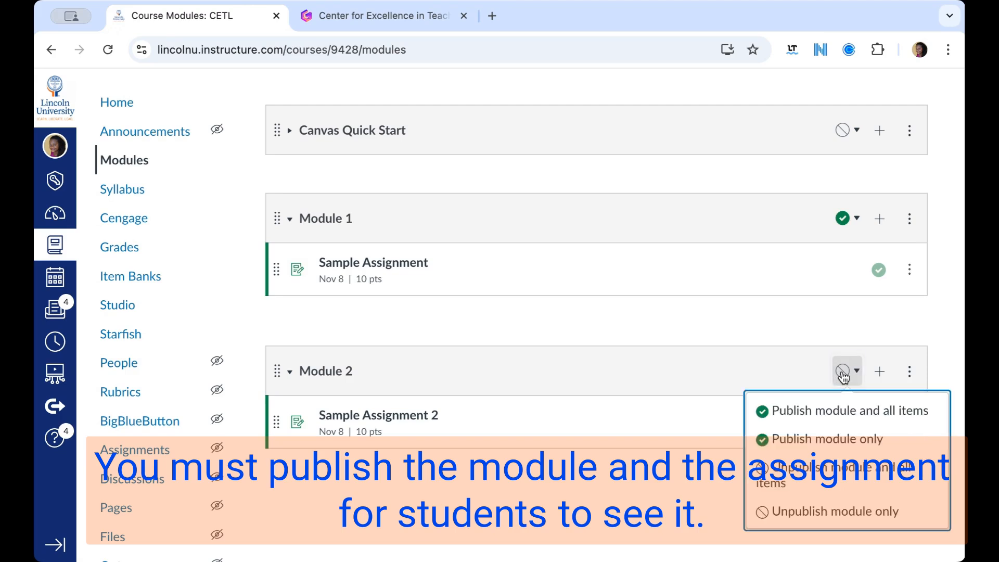
left_click(840, 411)
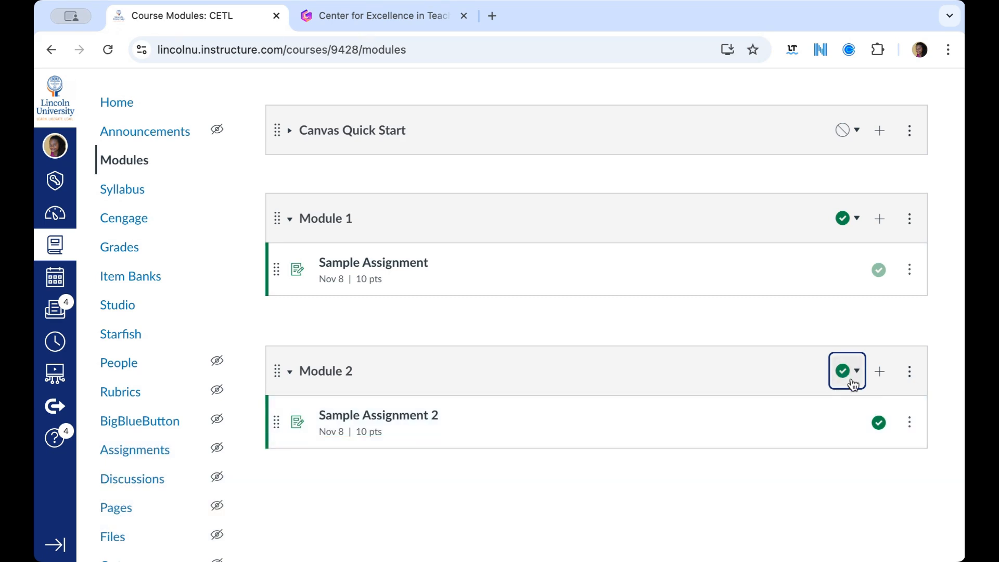
Unpublish Module 2 together with all its items
left_click(844, 373)
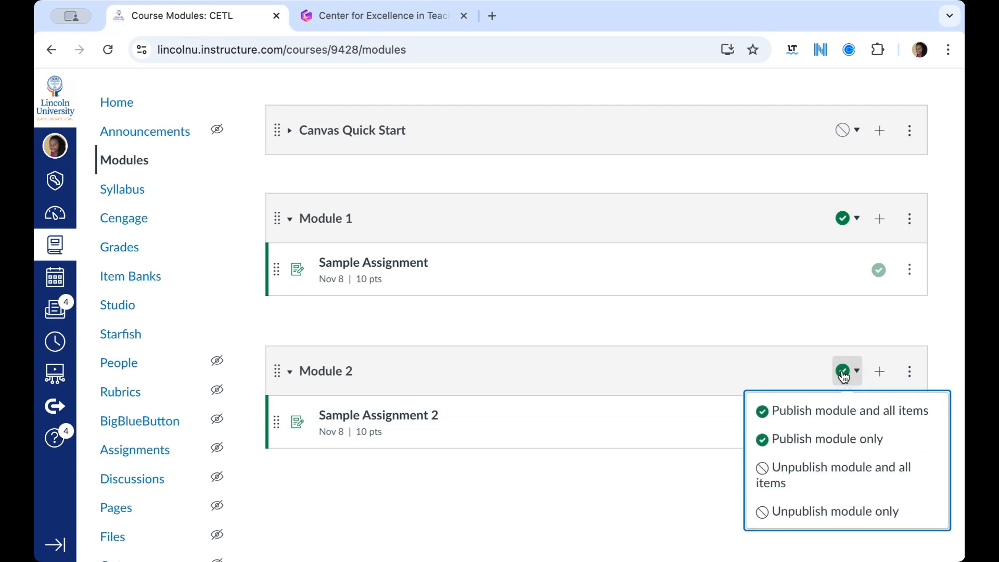
left_click(796, 464)
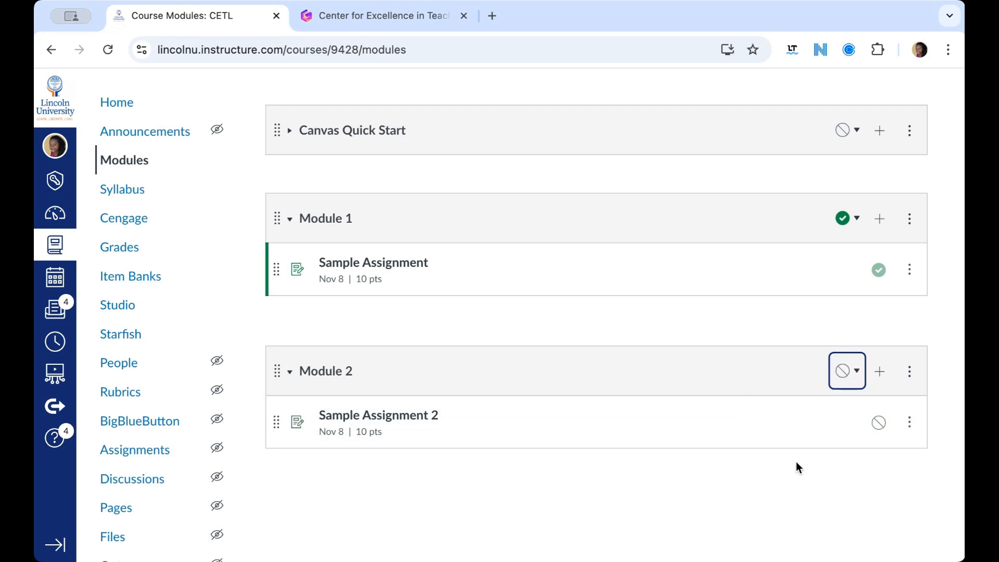
scroll(836, 383, "up", 2)
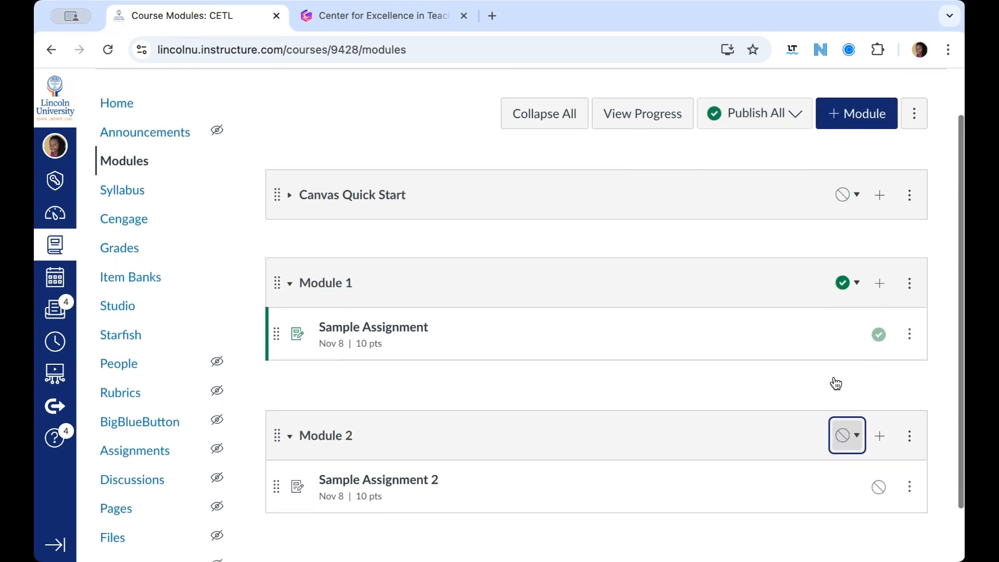
View the course as a student and open Sample Assignment 2 in Module 2
scroll(835, 380, "up", 1)
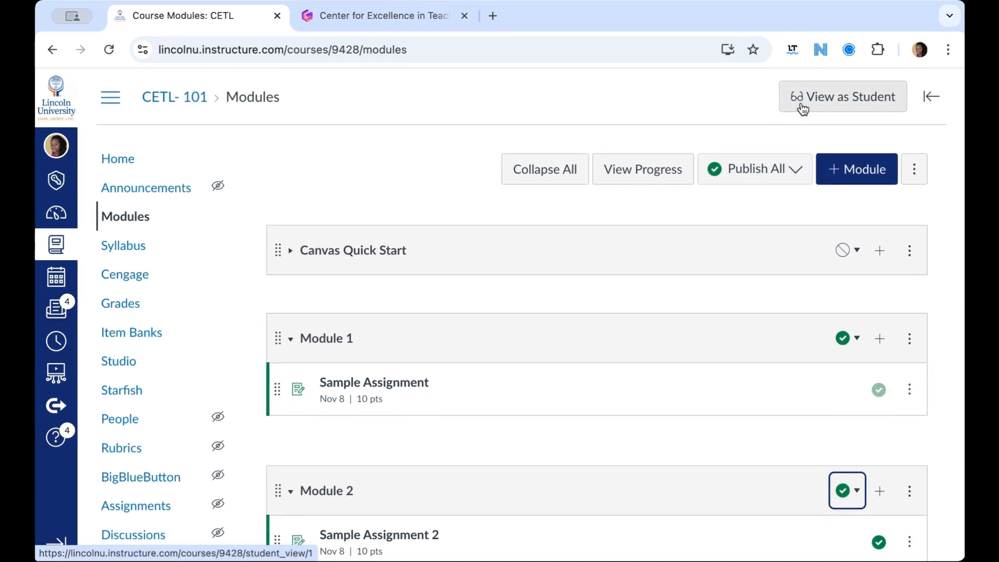
left_click(803, 109)
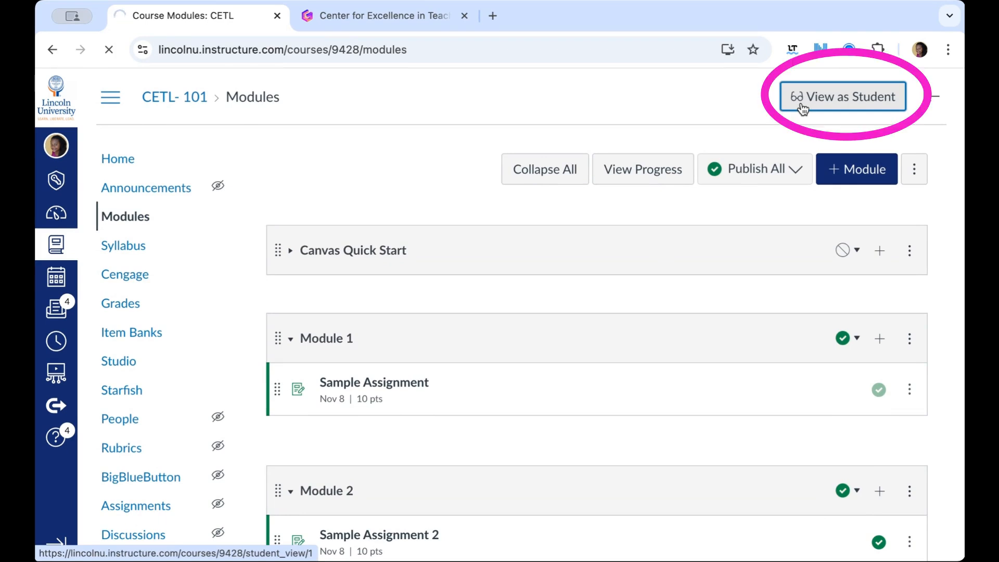
scroll(533, 325, "down", 2)
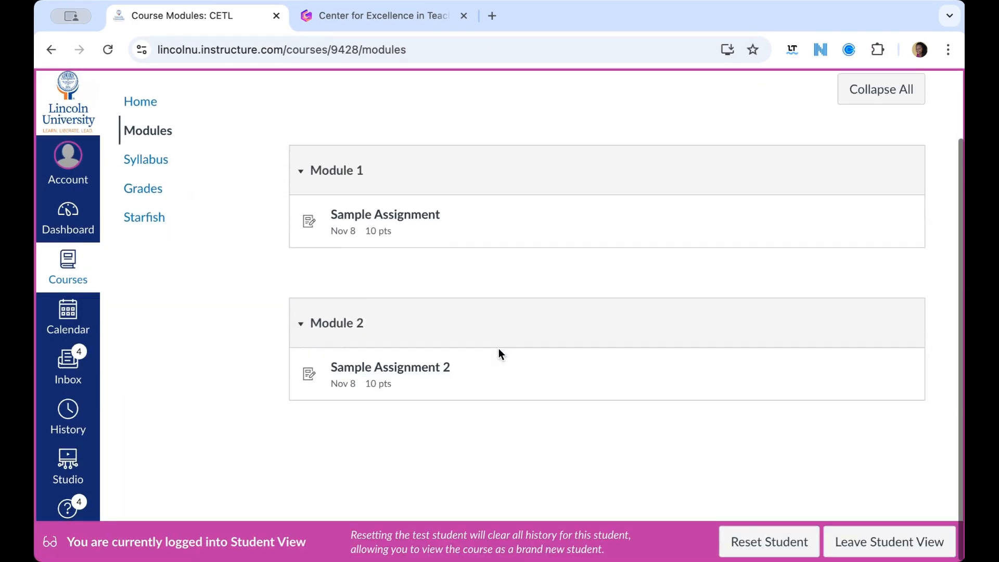
left_click(398, 369)
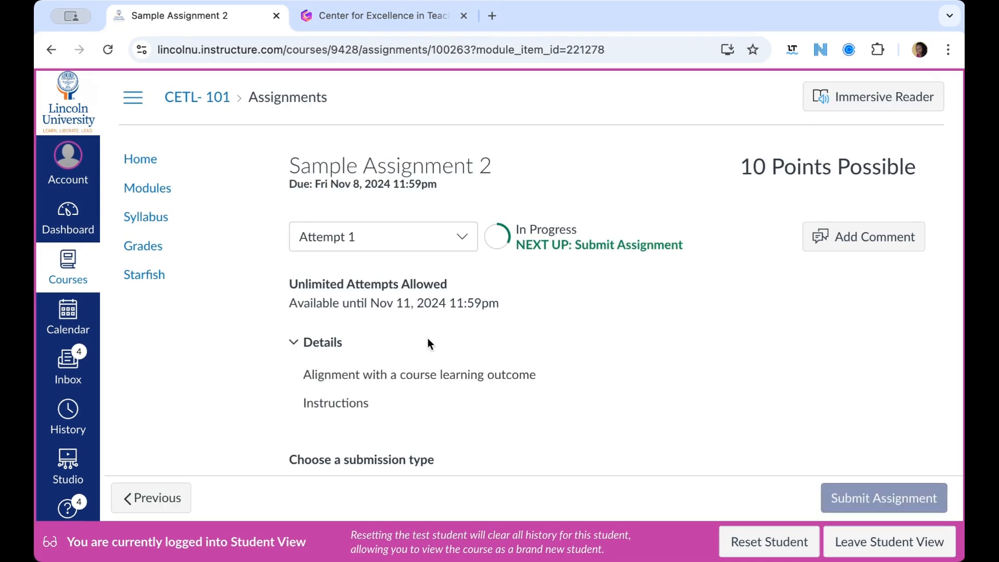
Choose file upload as the submission type and add the Sync-MindTap-Grades-to-Canvas PDF to the submission
scroll(525, 295, "down", 3)
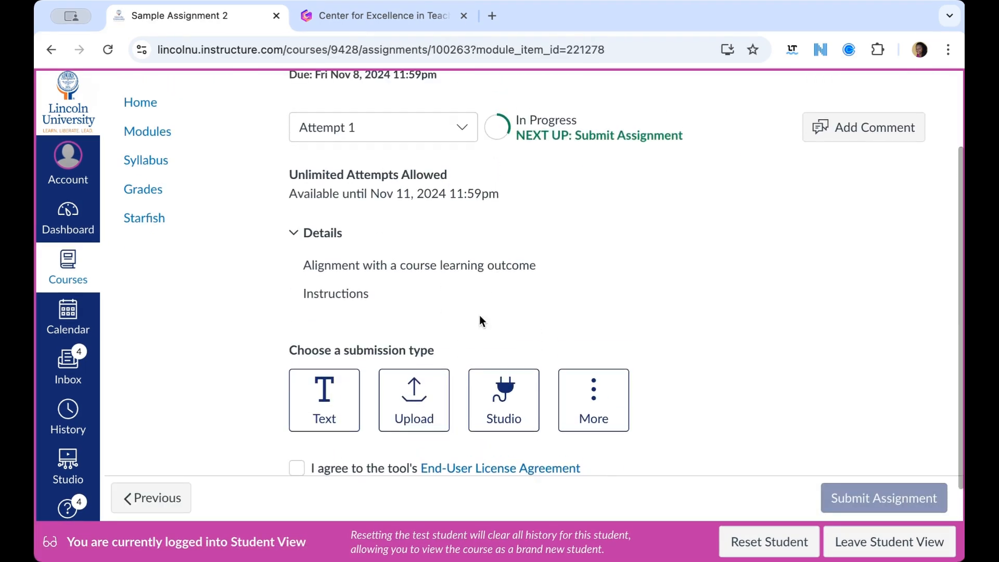
left_click(422, 407)
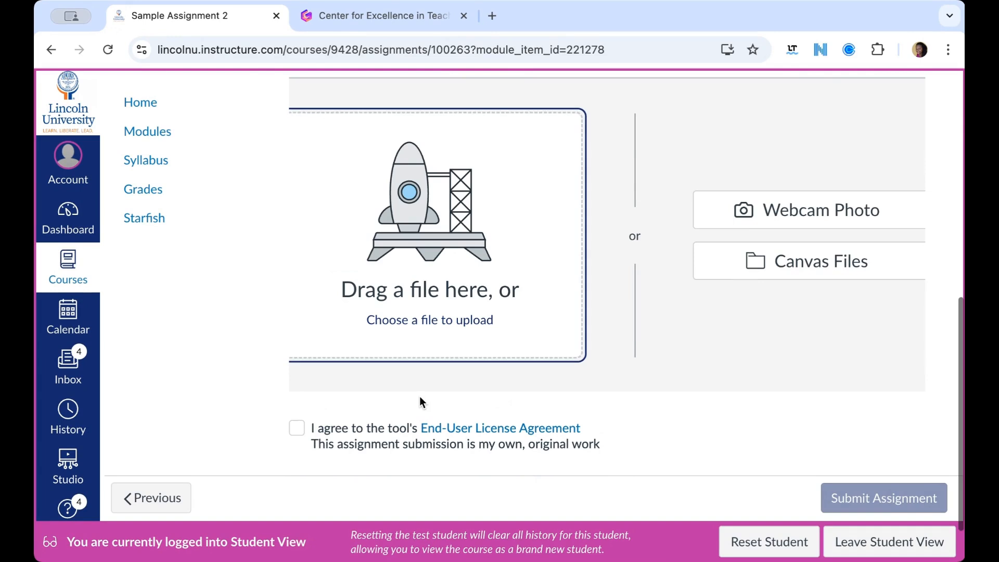
scroll(429, 360, "down", 1)
left_click_drag(989, 291, 416, 243)
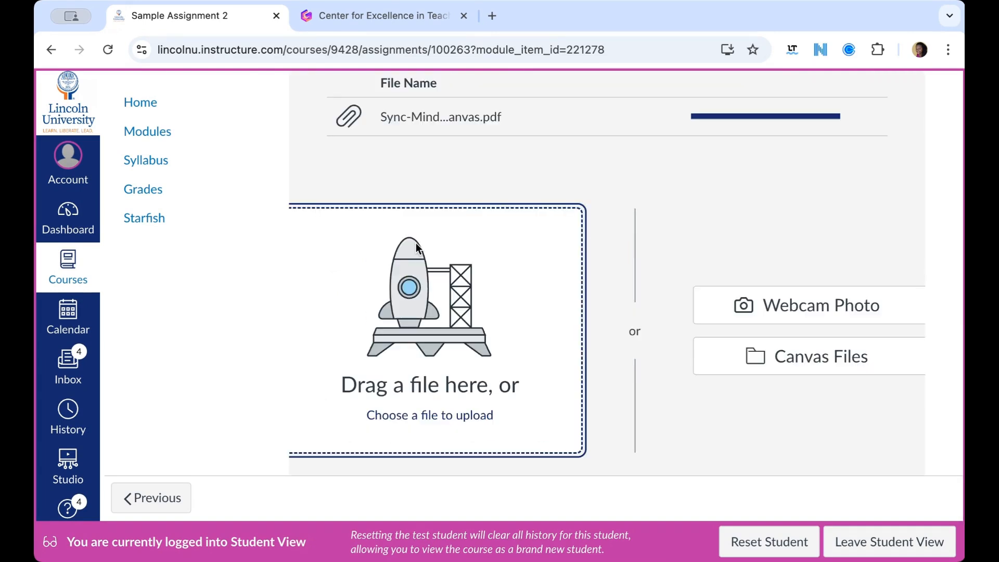
Agree to the End-User License Agreement and original-work statement, and submit the assignment
scroll(416, 242, "down", 6)
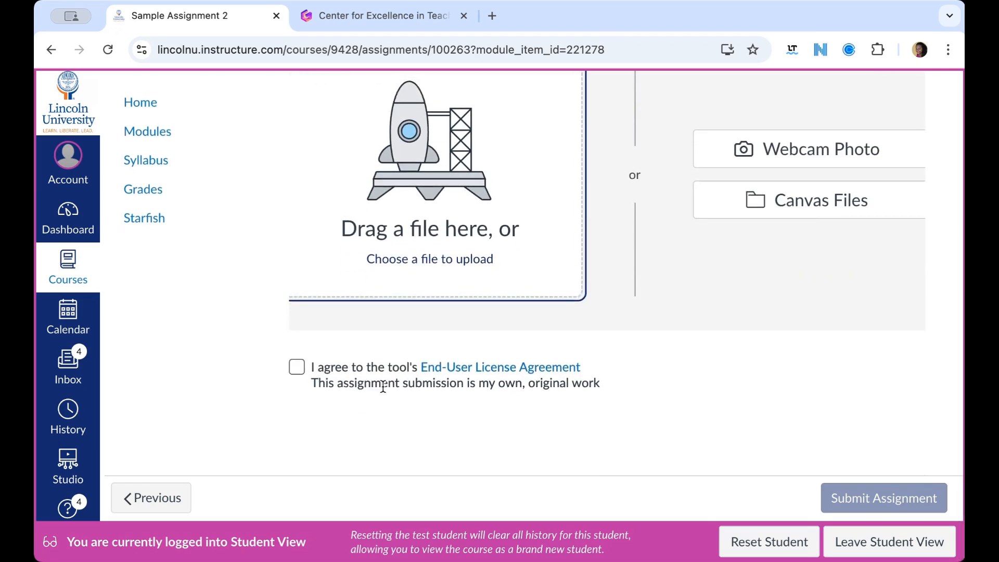
left_click_drag(425, 384, 607, 385)
left_click(296, 367)
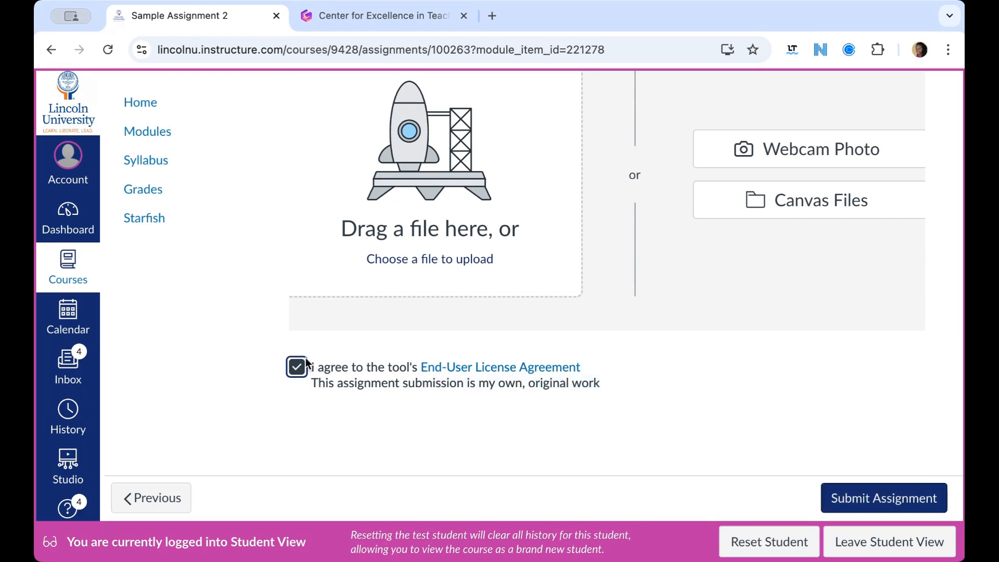
left_click(889, 496)
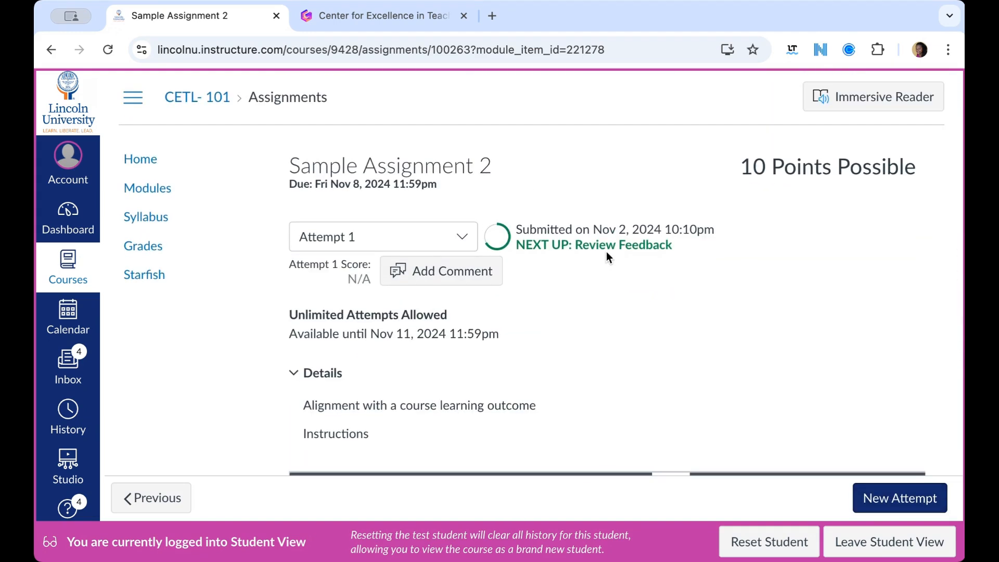
Look over the submitted PDF, leave Student View and open Sample Assignment 2 in SpeedGrader
scroll(538, 261, "down", 10)
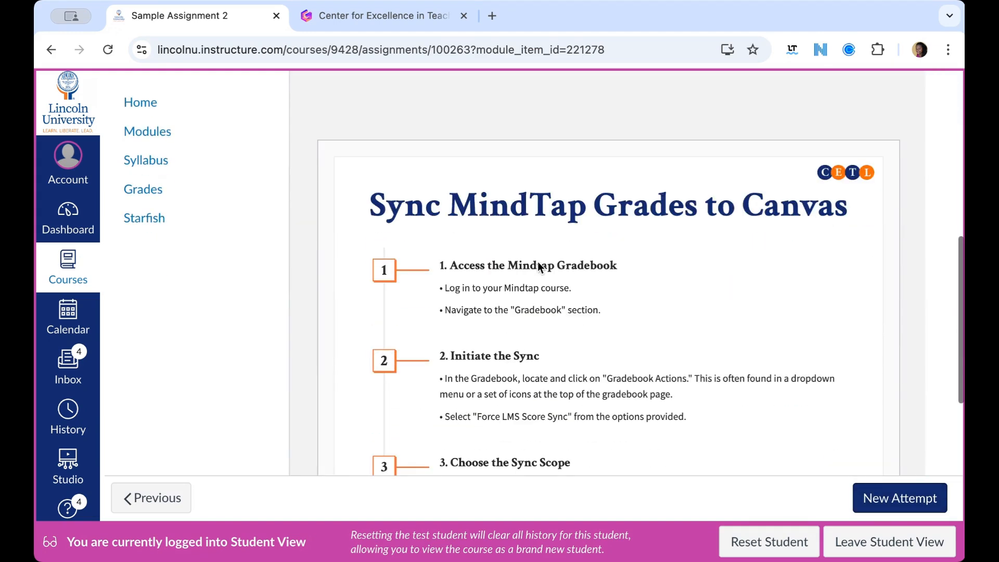
left_click(909, 542)
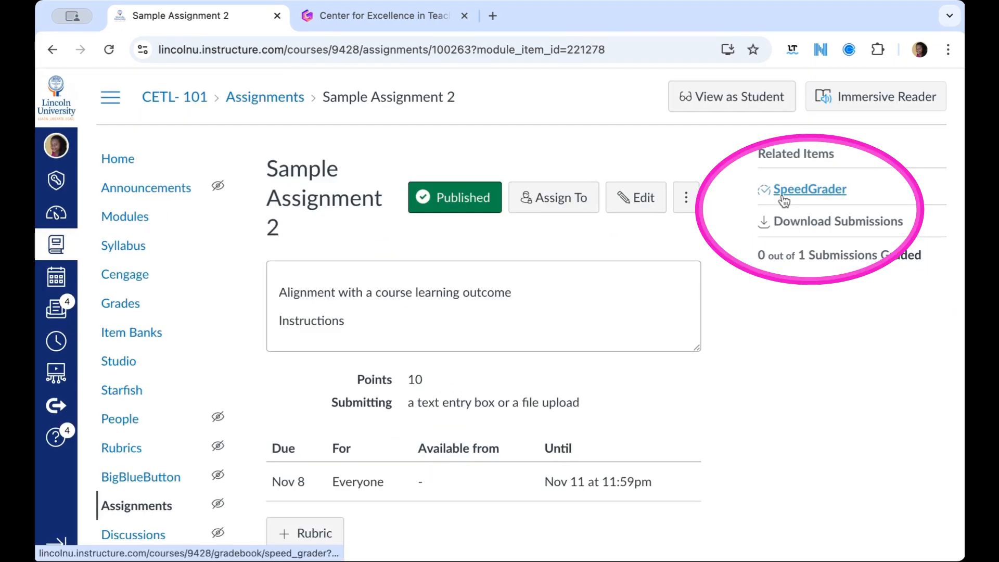
left_click(783, 194)
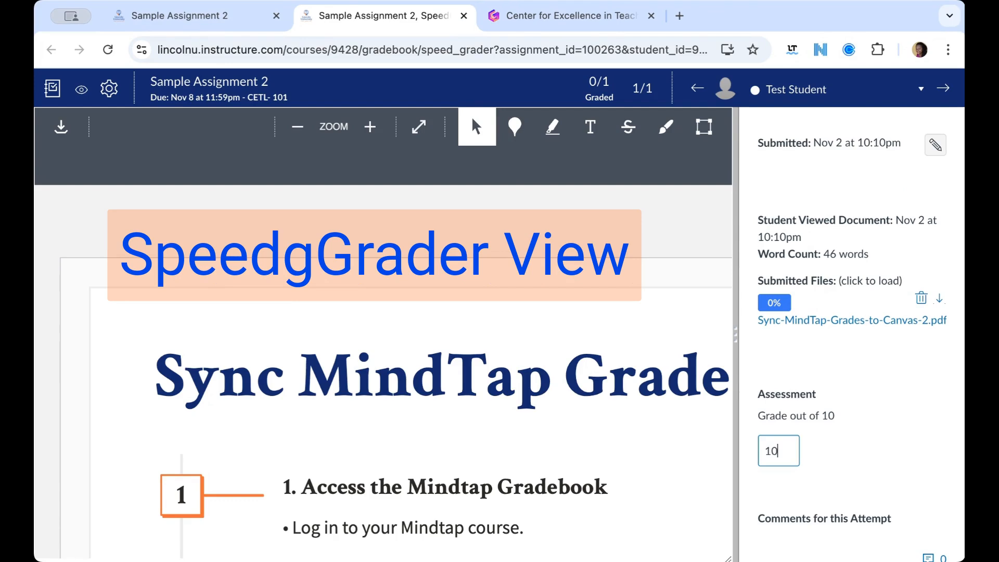
Grade the test student's submission 10 out of 10 and write the comment "Fantastic!" for this attempt
scroll(810, 429, "down", 5)
left_click(854, 393)
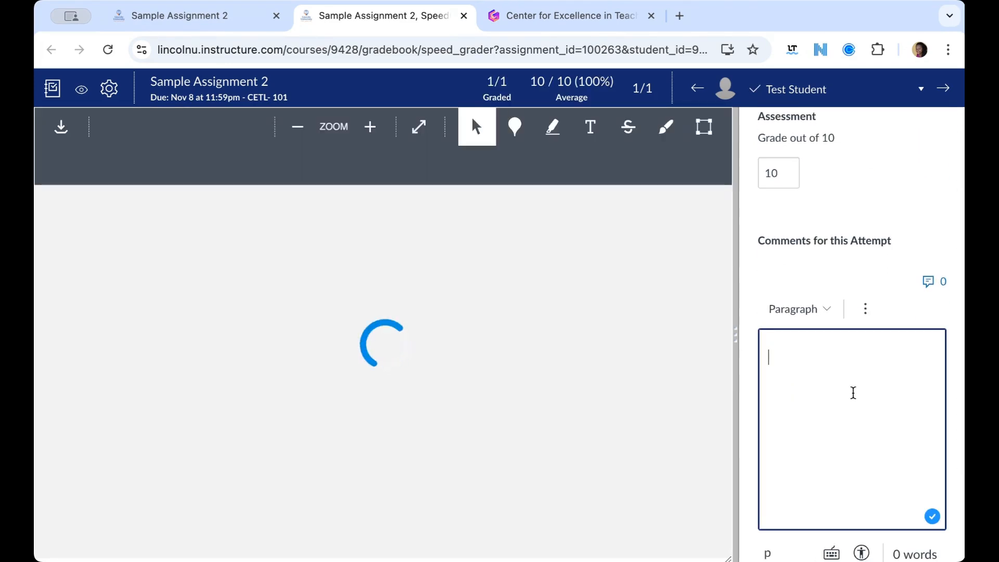
type("Fantastic!")
Open the comment library and examine its suggestion setting and the field for adding reusable comments
left_click(932, 282)
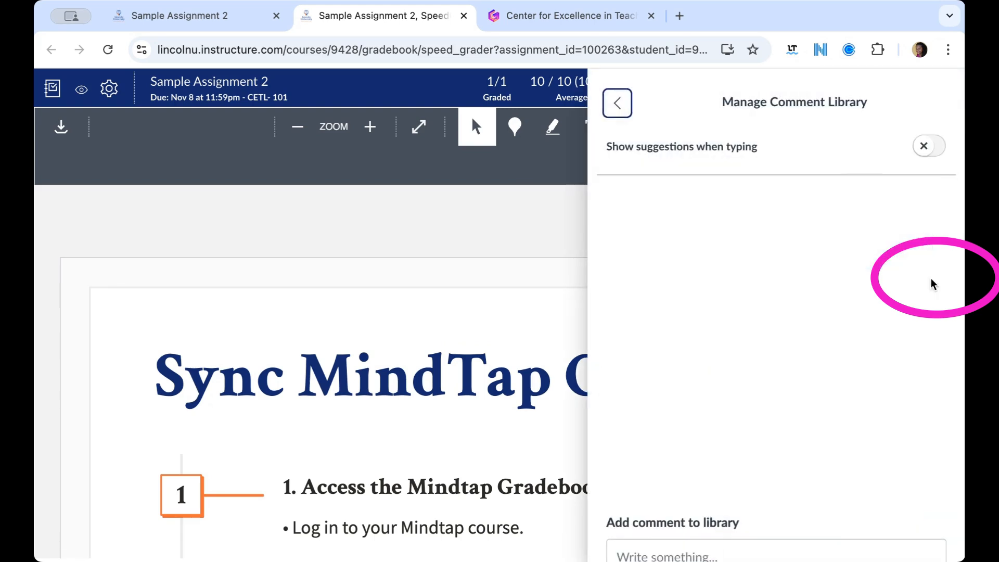
scroll(797, 319, "down", 2)
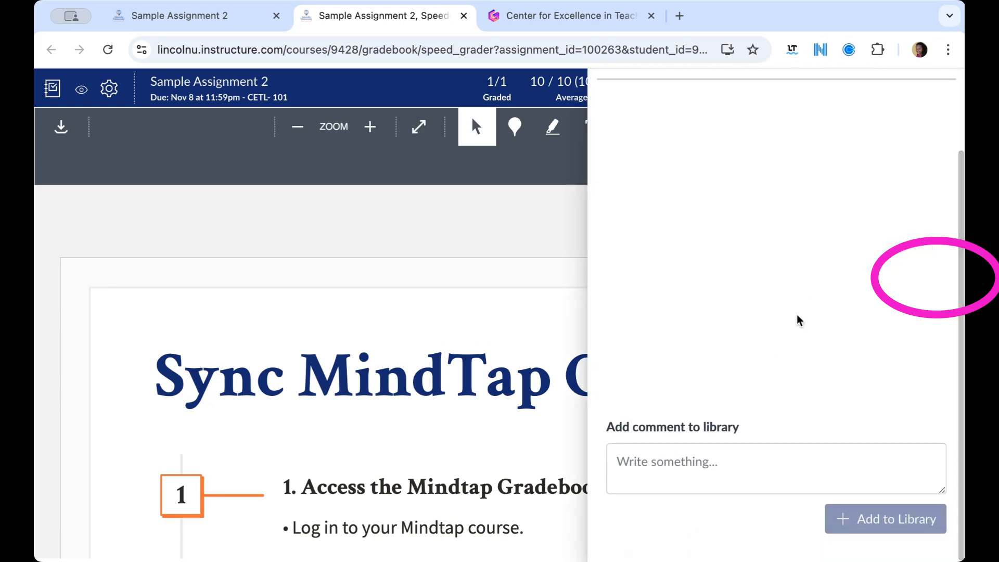
scroll(800, 319, "up", 2)
scroll(800, 320, "down", 1)
scroll(800, 320, "up", 1)
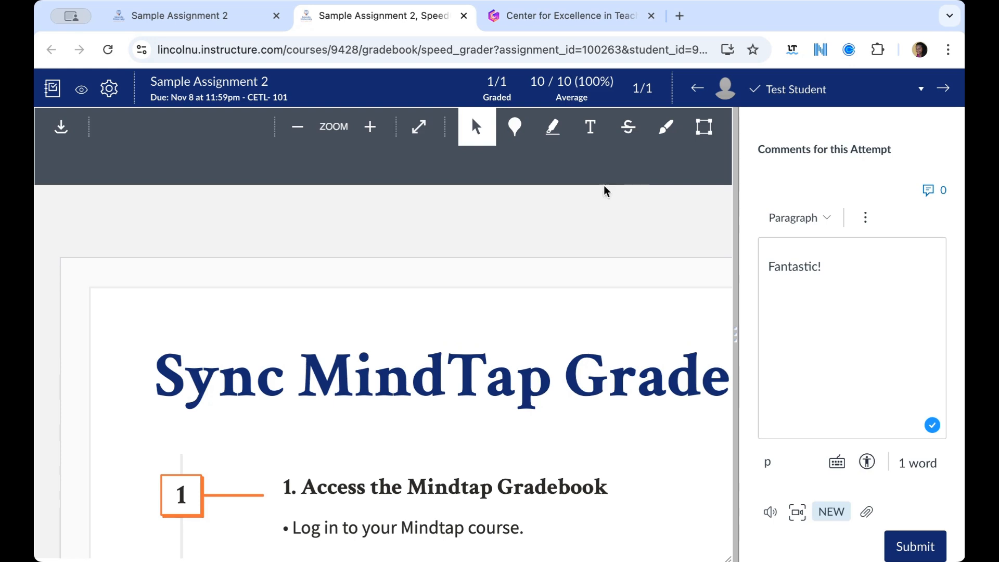
Open the file attachment option for the comment and view the remaining comment tools
scroll(913, 476, "down", 2)
left_click(868, 426)
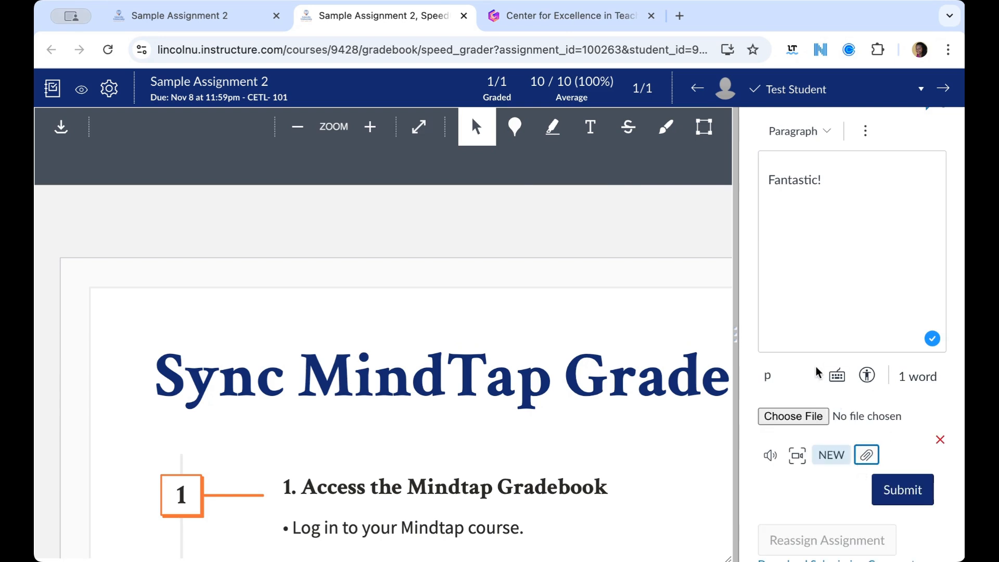
scroll(818, 371, "down", 1)
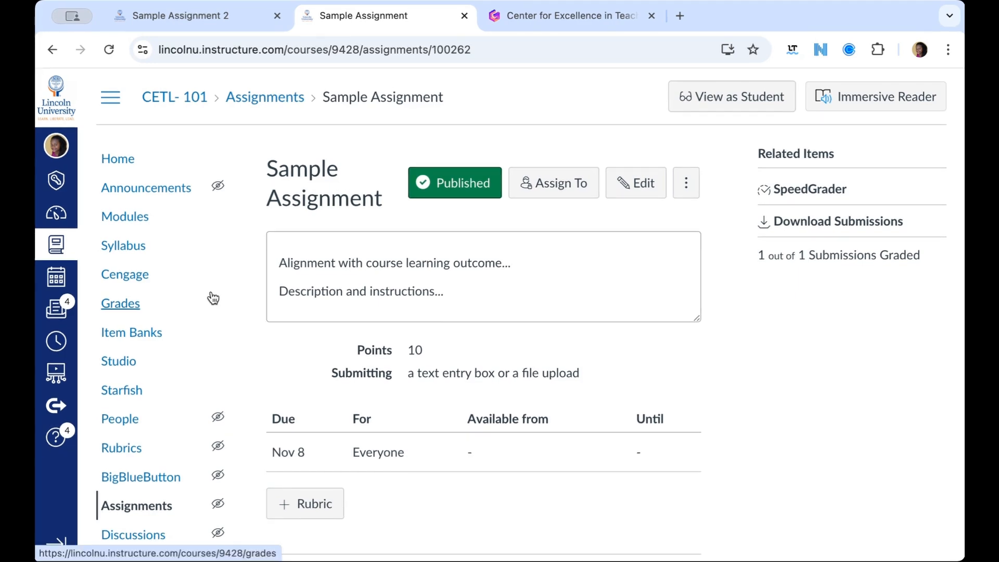
Open the course's modules, and switch to the Center for Excellence in Teaching and Learning presentation in Gamma
left_click(129, 218)
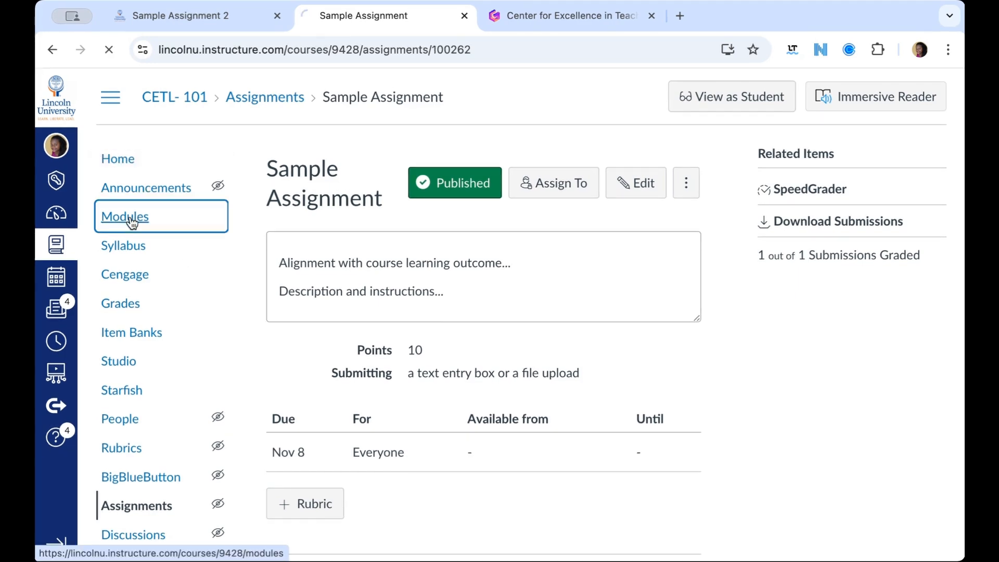
scroll(131, 222, "down", 2)
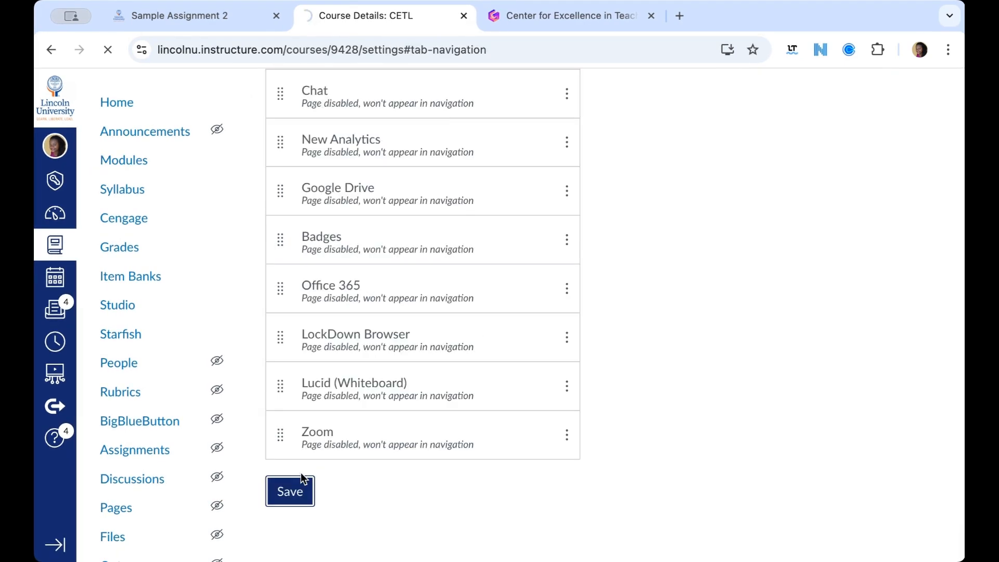
left_click(581, 16)
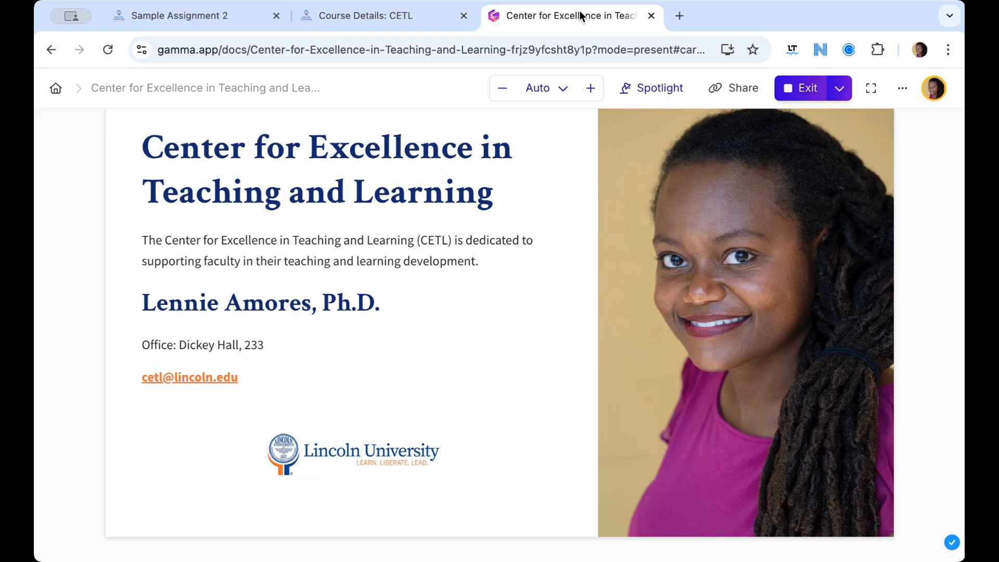